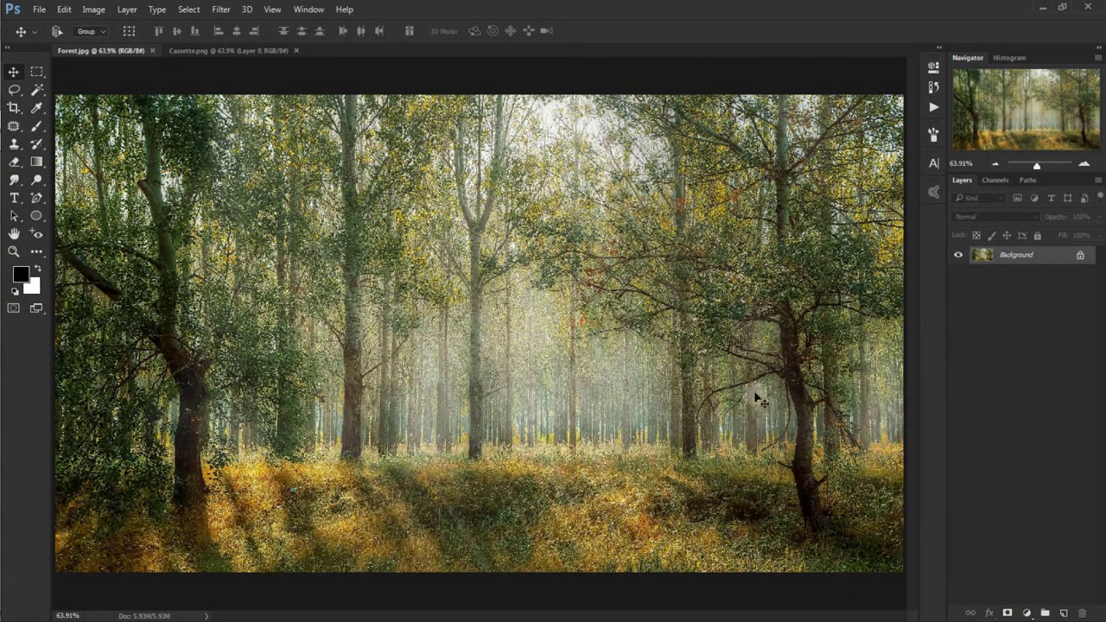
# Drag the cassette from Cassette.png into the Forest.jpg document as a new layer
pyautogui.click(231, 54)
pyautogui.click(235, 48)
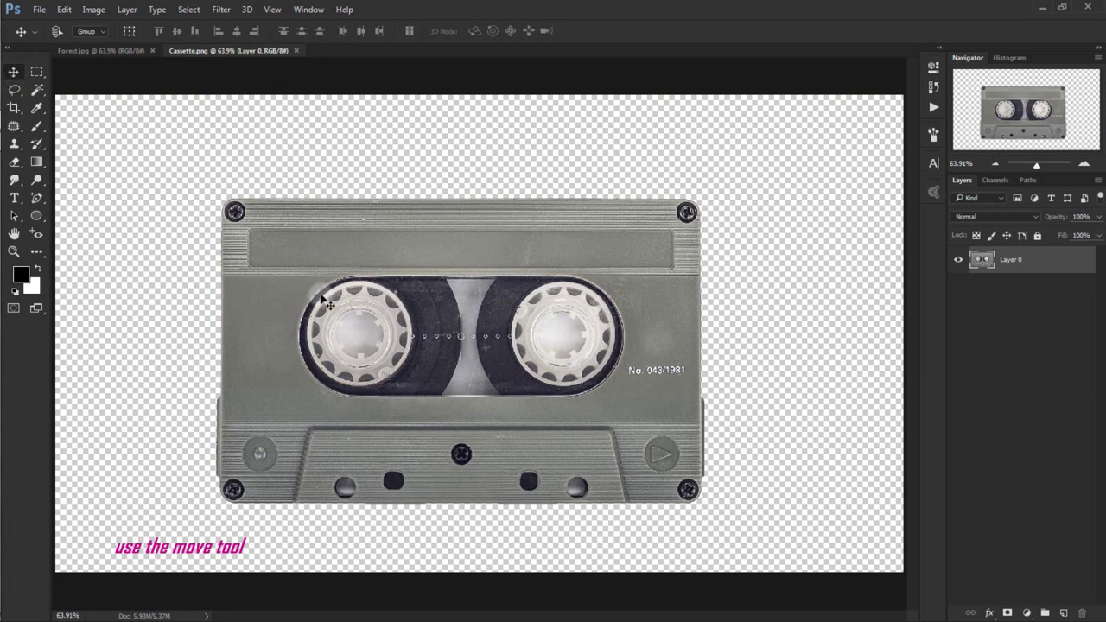
pyautogui.moveTo(321, 291); pyautogui.dragTo(139, 53)
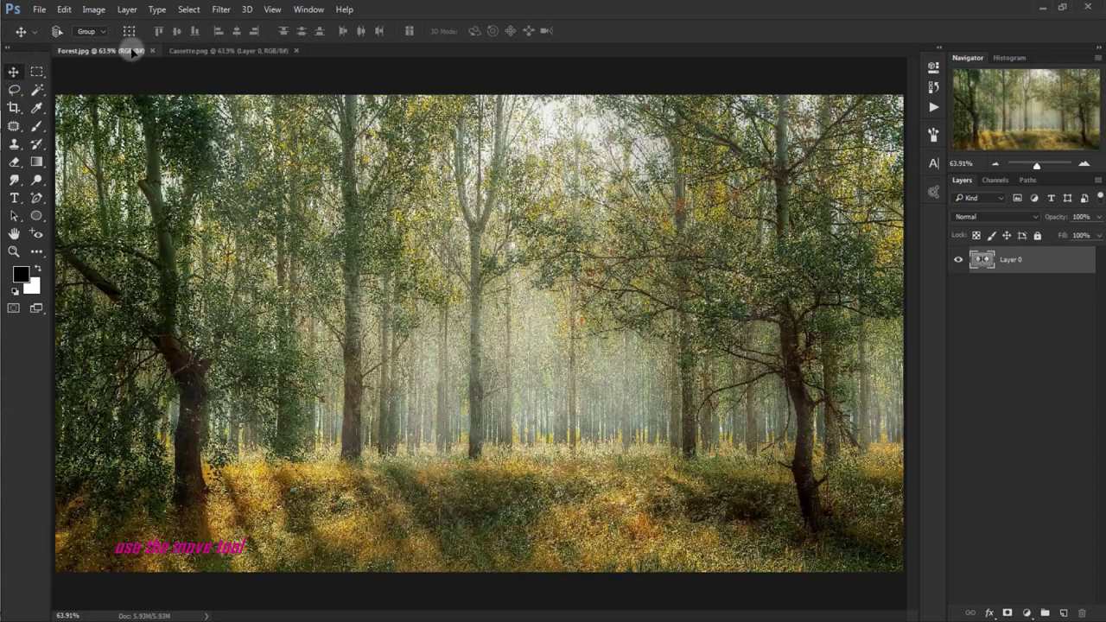
pyautogui.moveTo(138, 52); pyautogui.dragTo(431, 396)
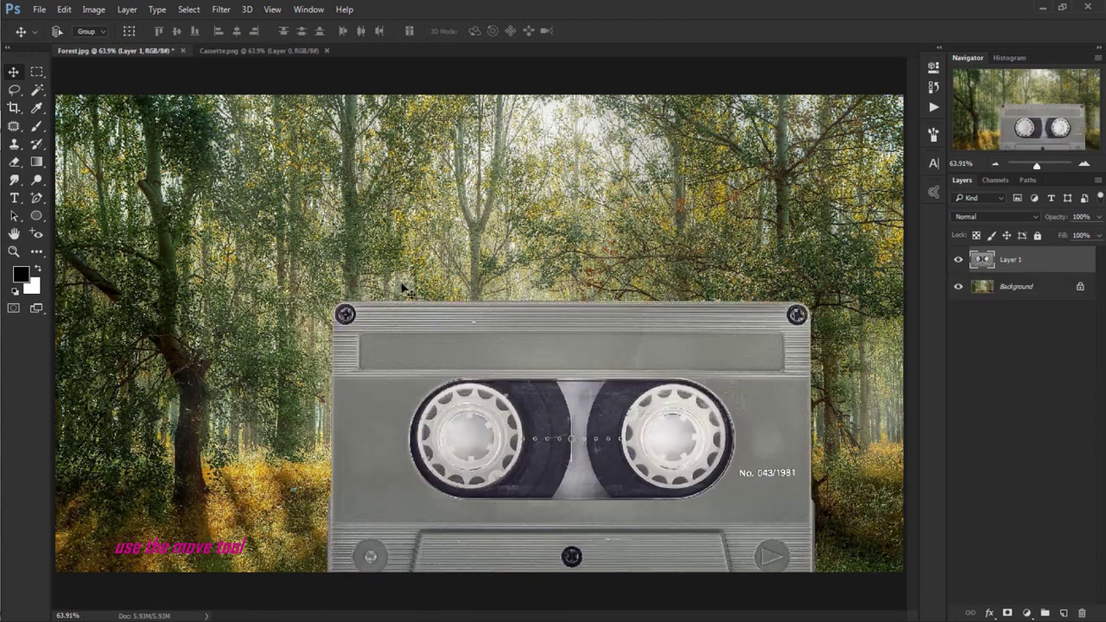
# Close Cassette.png and centre the cassette layer over the forest image
pyautogui.click(290, 55)
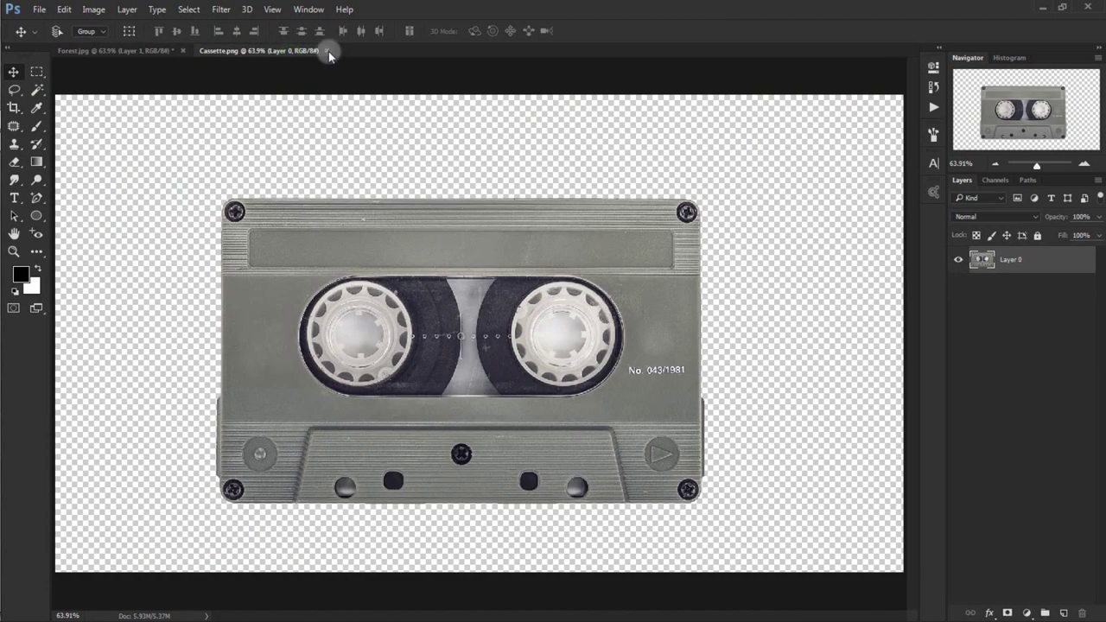
pyautogui.click(326, 51)
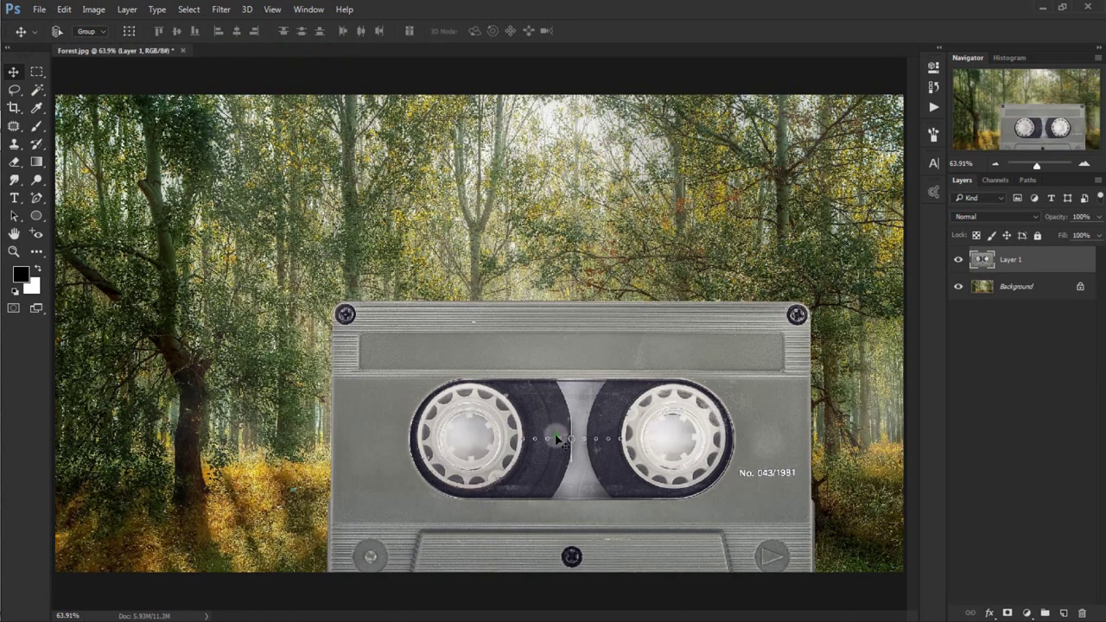
pyautogui.moveTo(556, 438); pyautogui.dragTo(479, 319)
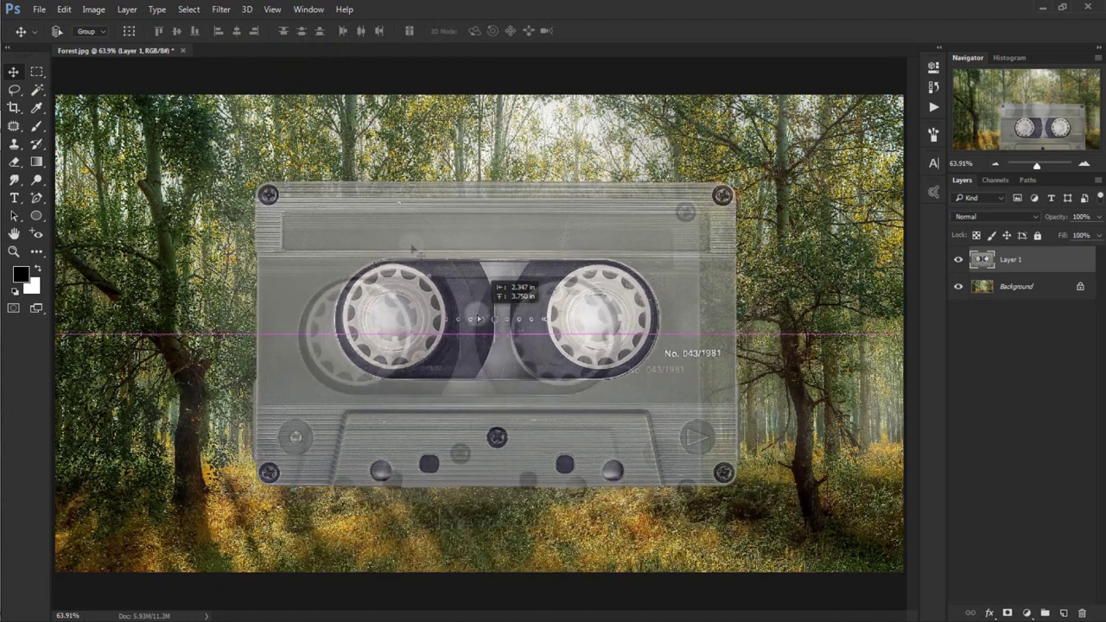
pyautogui.moveTo(413, 249); pyautogui.dragTo(420, 241)
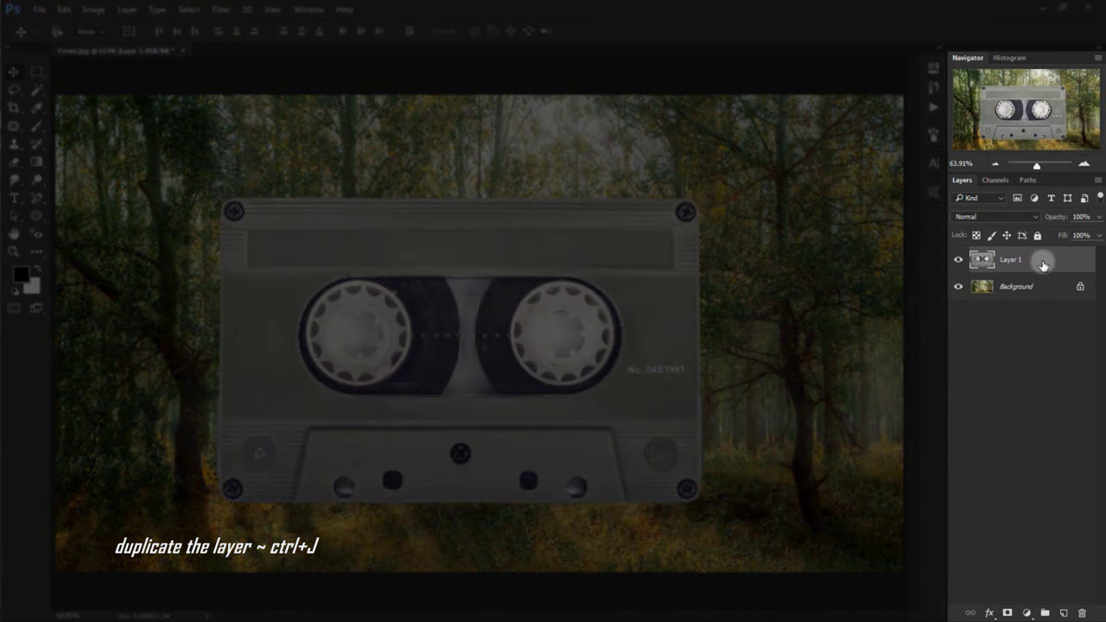
# Duplicate the cassette into Layer 1 copy, set to Hard Light at 50% opacity
pyautogui.hotkey('ctrl', 'j')
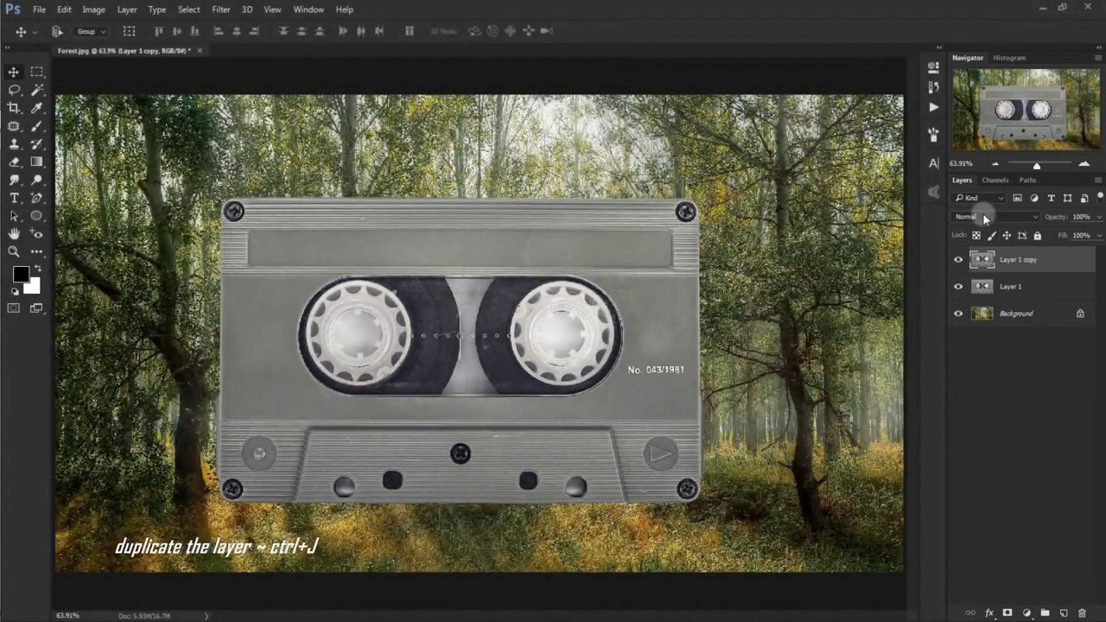
pyautogui.click(982, 216)
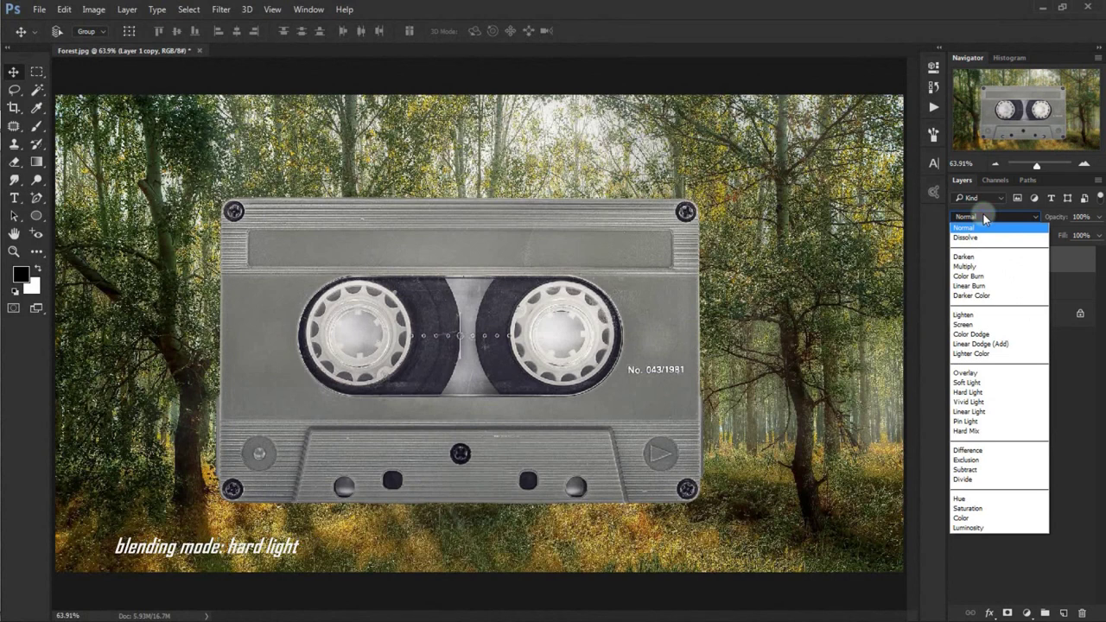
pyautogui.click(994, 390)
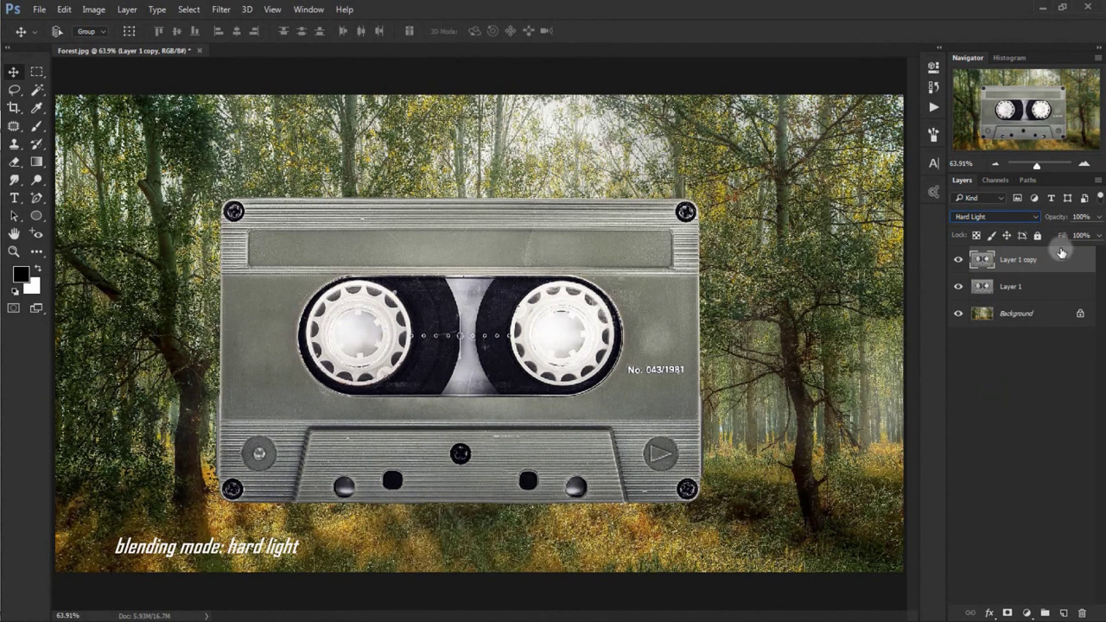
pyautogui.click(1078, 217)
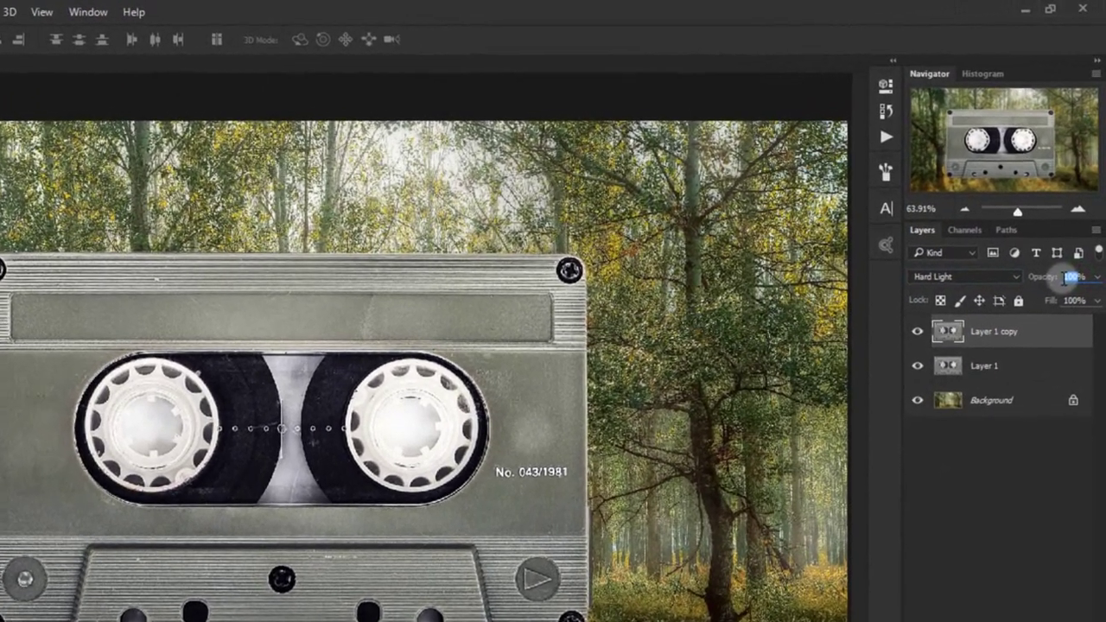
pyautogui.write('50')
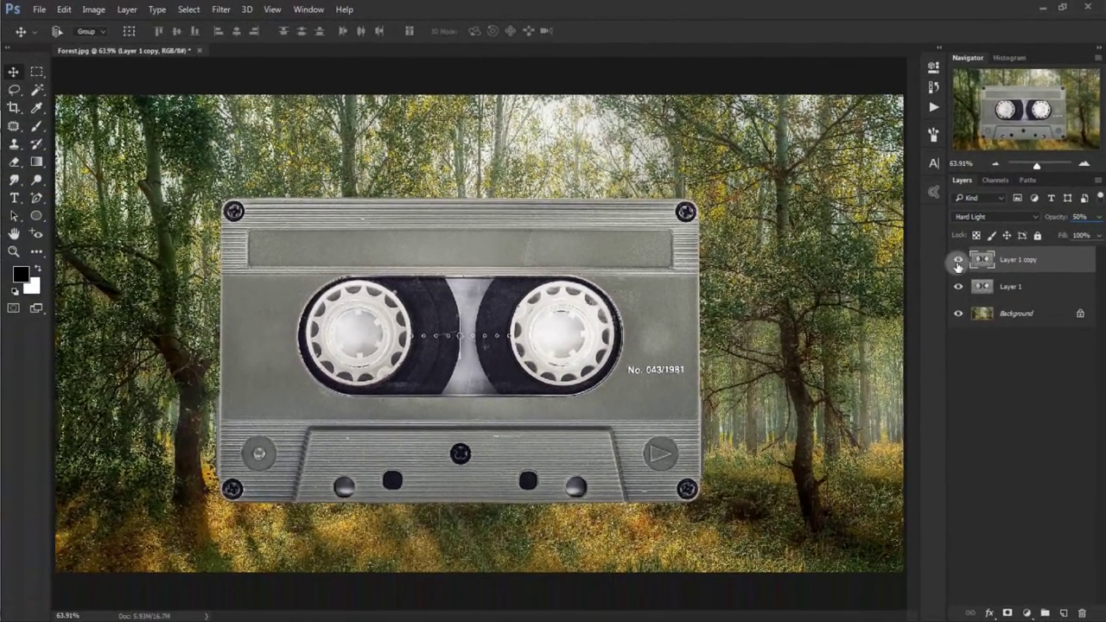
pyautogui.click(957, 261)
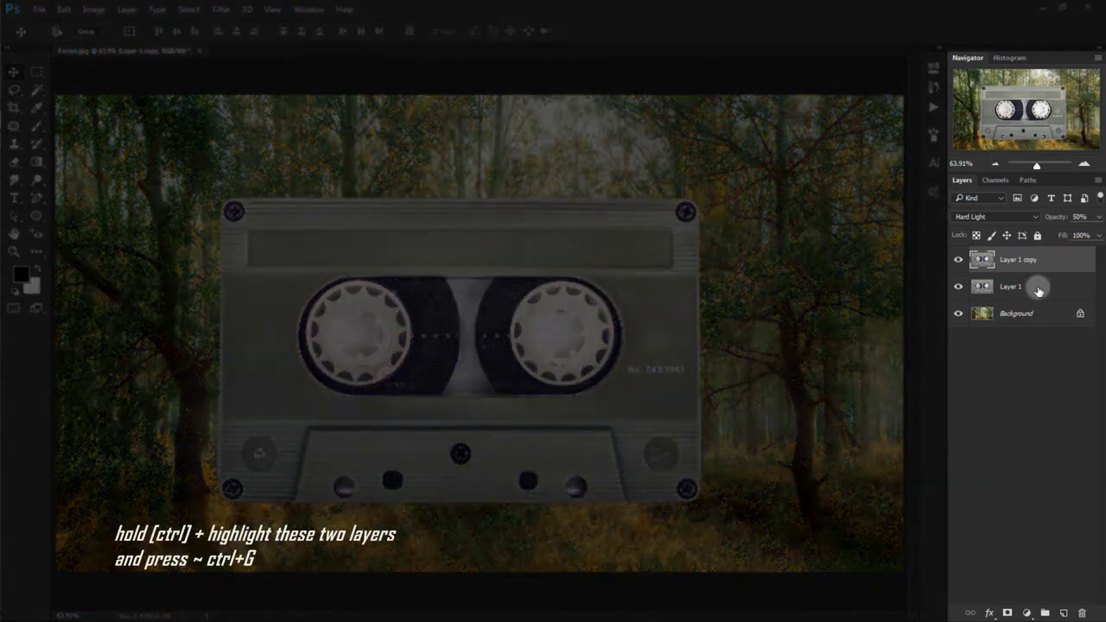
# Group Layer 1 and Layer 1 copy into a group named Cassette
pyautogui.keyDown('ctrl'); pyautogui.click(1038, 290); pyautogui.keyUp('ctrl')
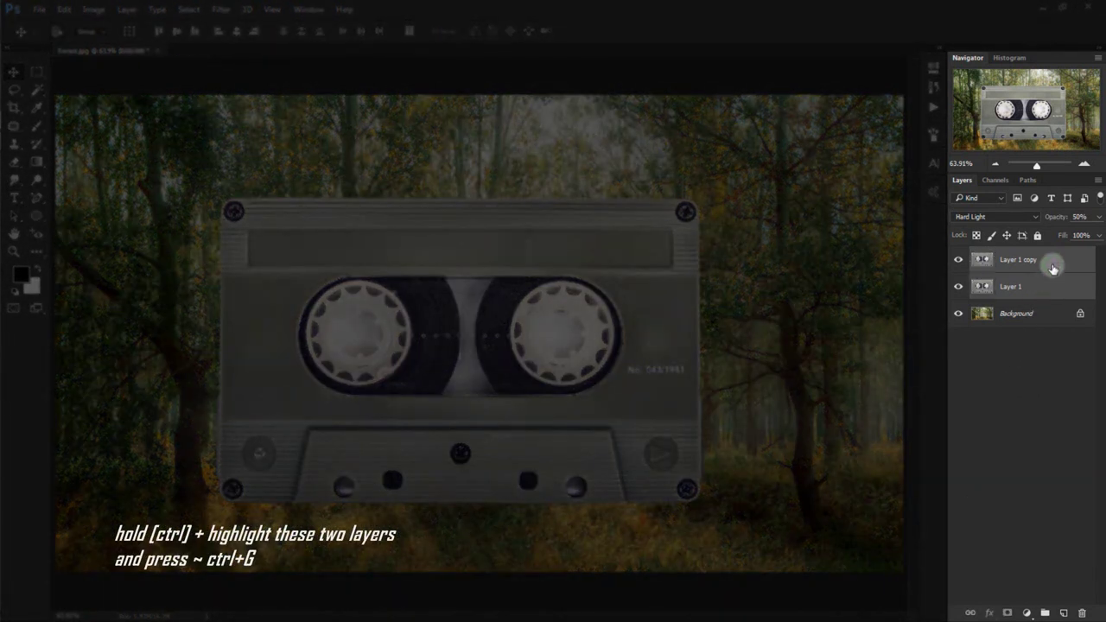
pyautogui.hotkey('ctrl', 'g')
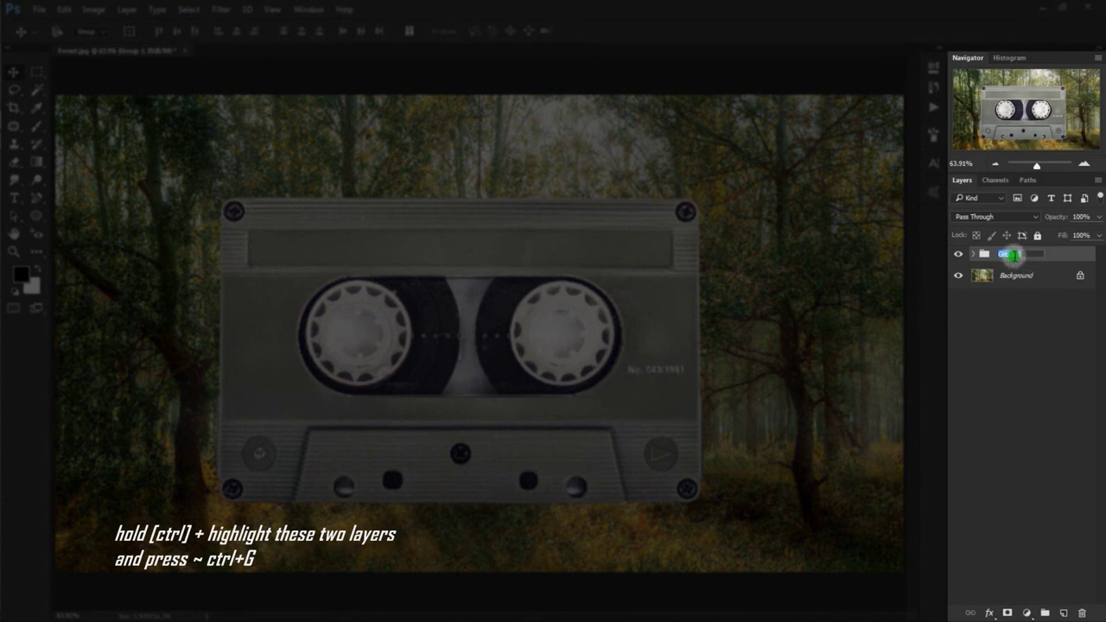
pyautogui.write('Cassette')
pyautogui.press('Return')
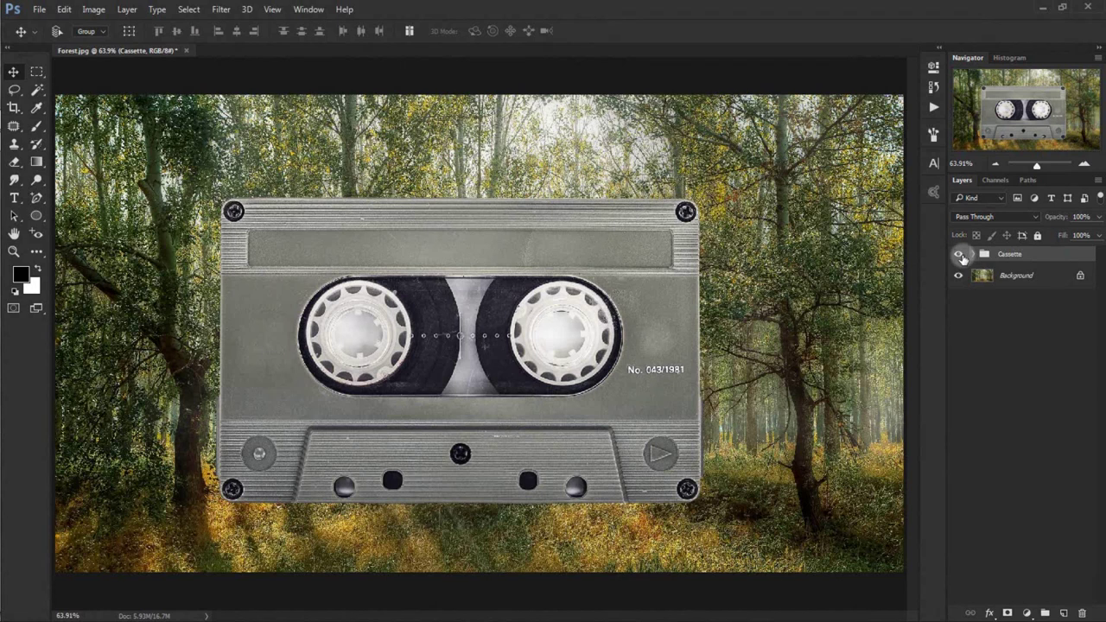
pyautogui.click(958, 254)
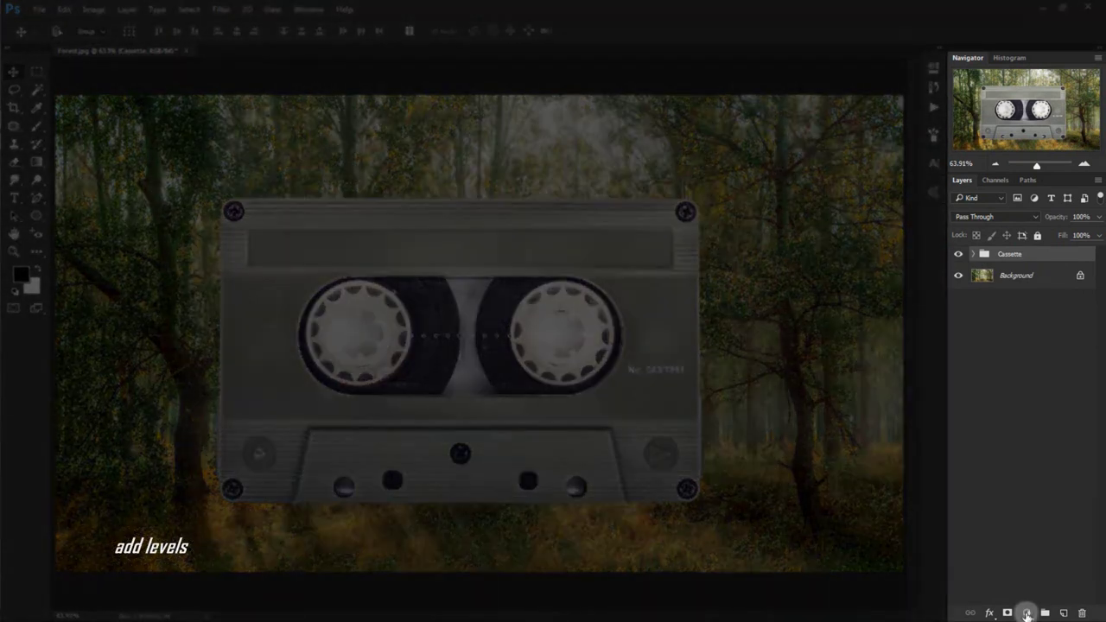
# Add a Levels adjustment clipped to the Cassette group, black input raised to 56
pyautogui.click(1026, 613)
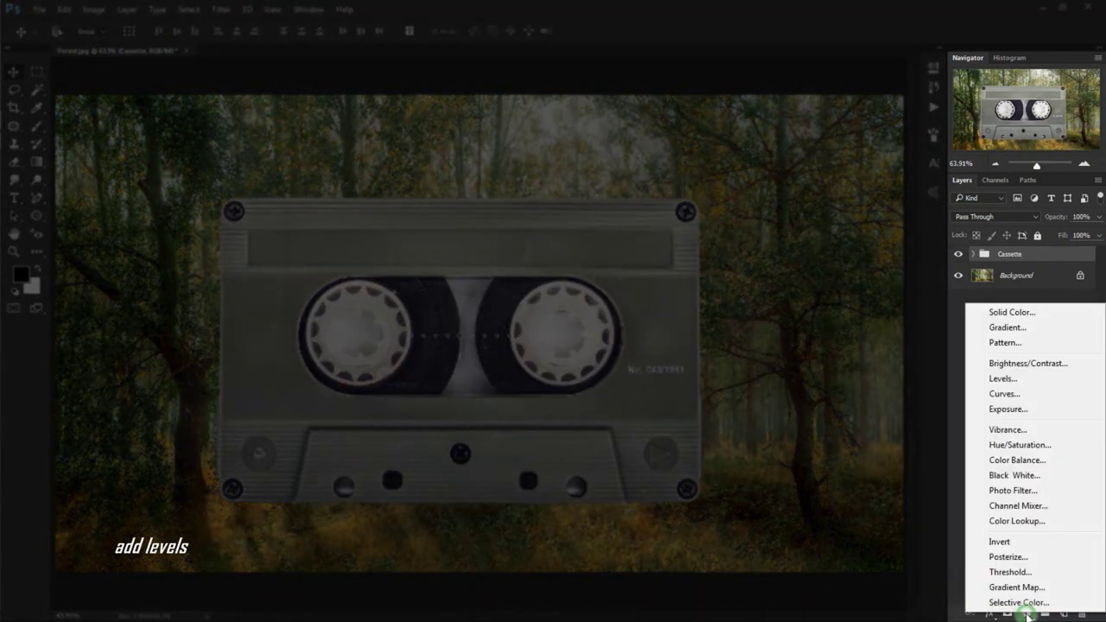
pyautogui.click(1052, 380)
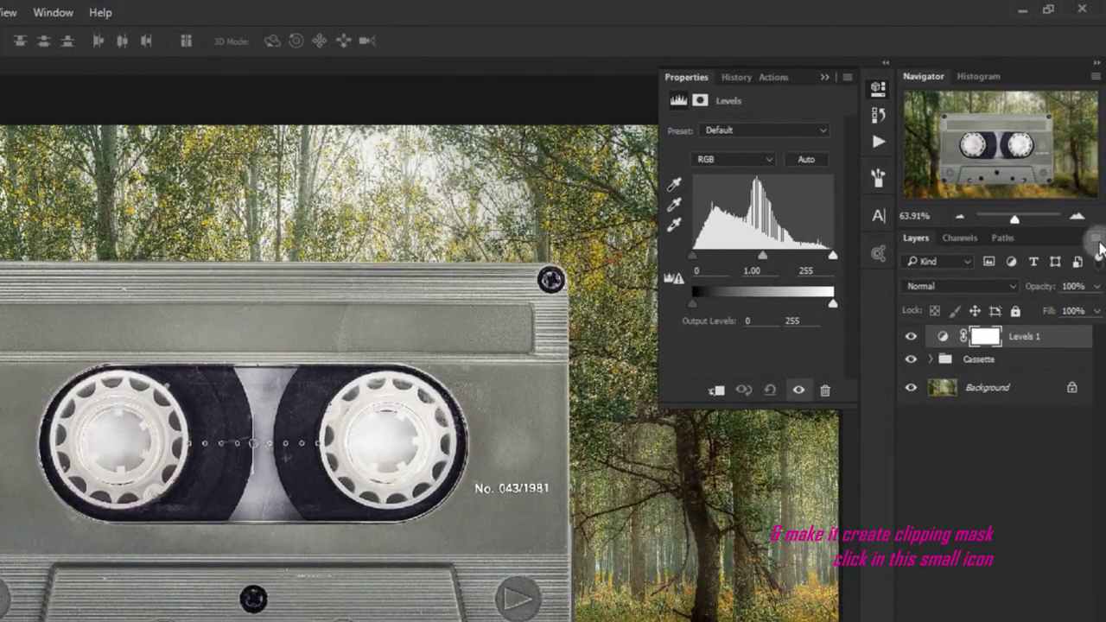
pyautogui.click(1097, 240)
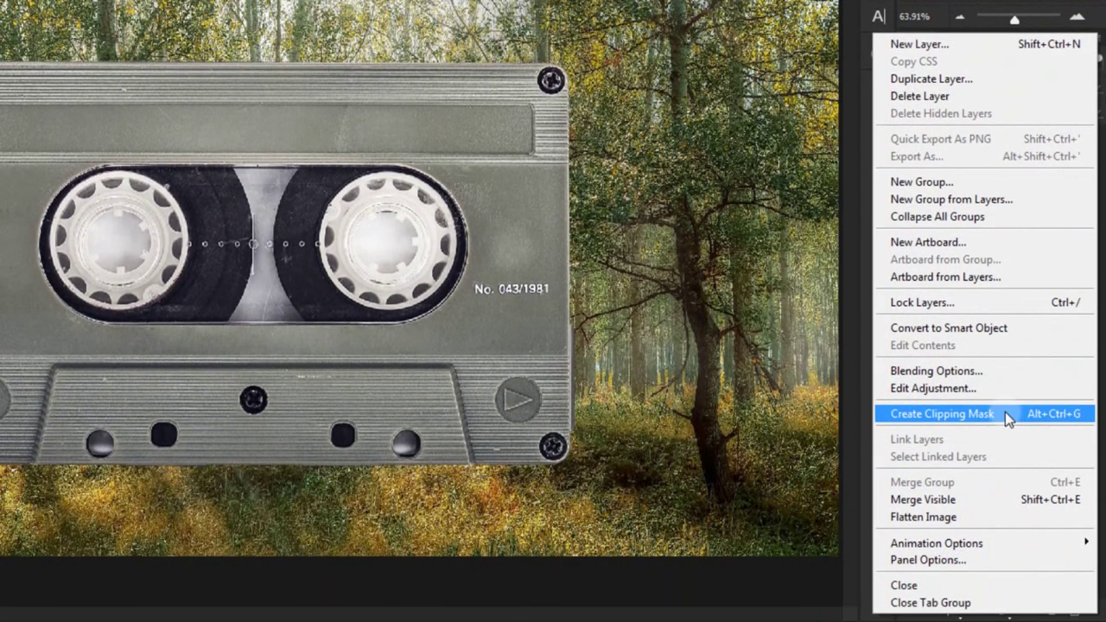
pyautogui.click(1005, 413)
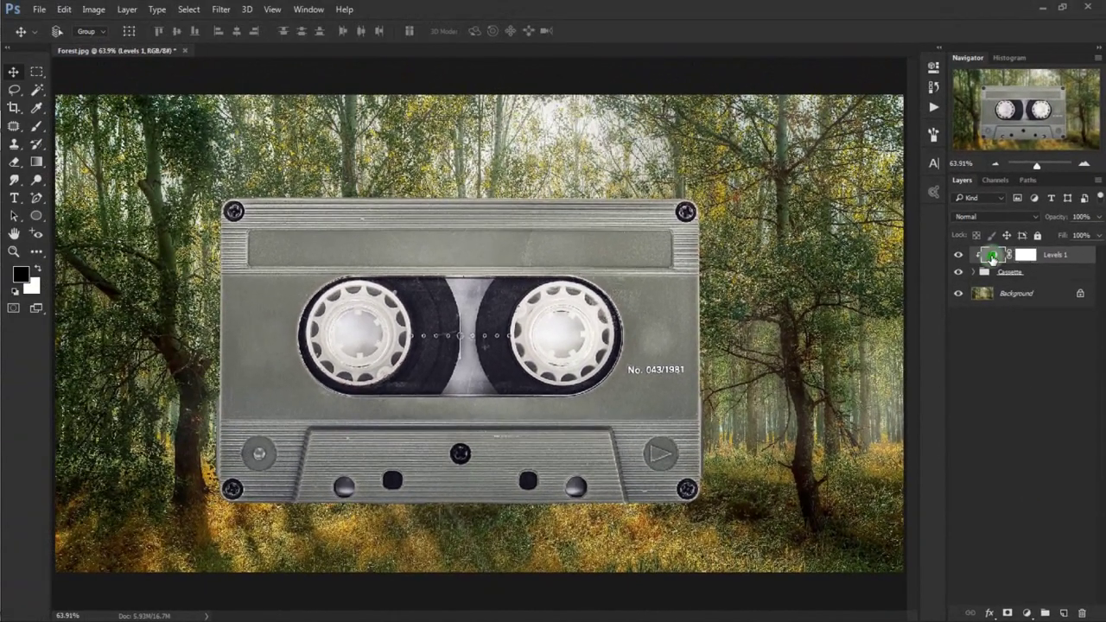
pyautogui.doubleClick(992, 257)
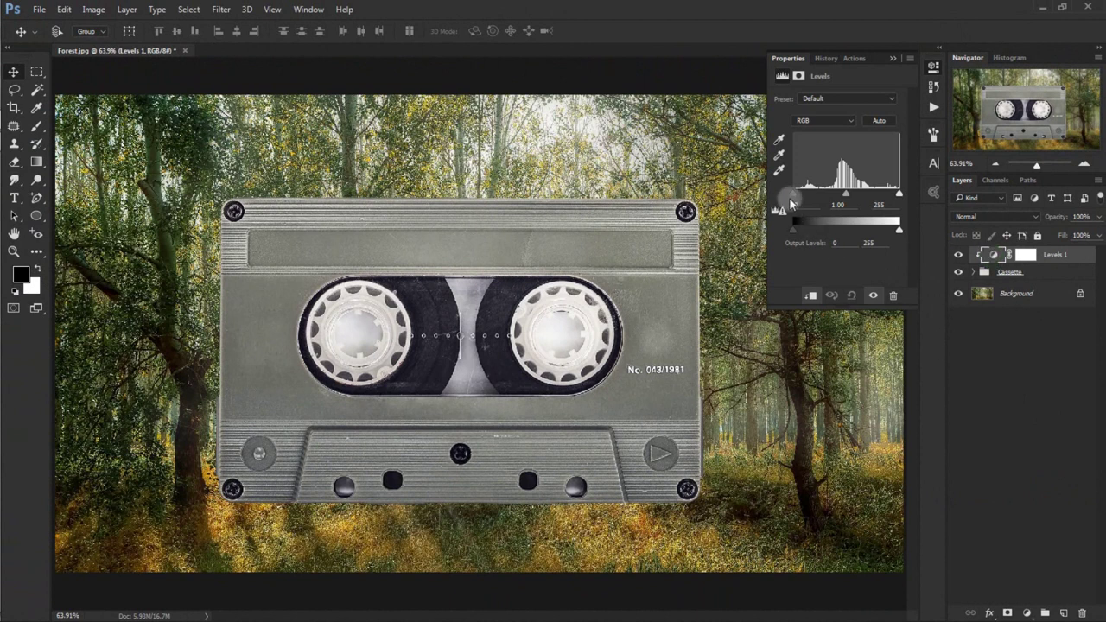
pyautogui.moveTo(797, 195); pyautogui.dragTo(804, 202)
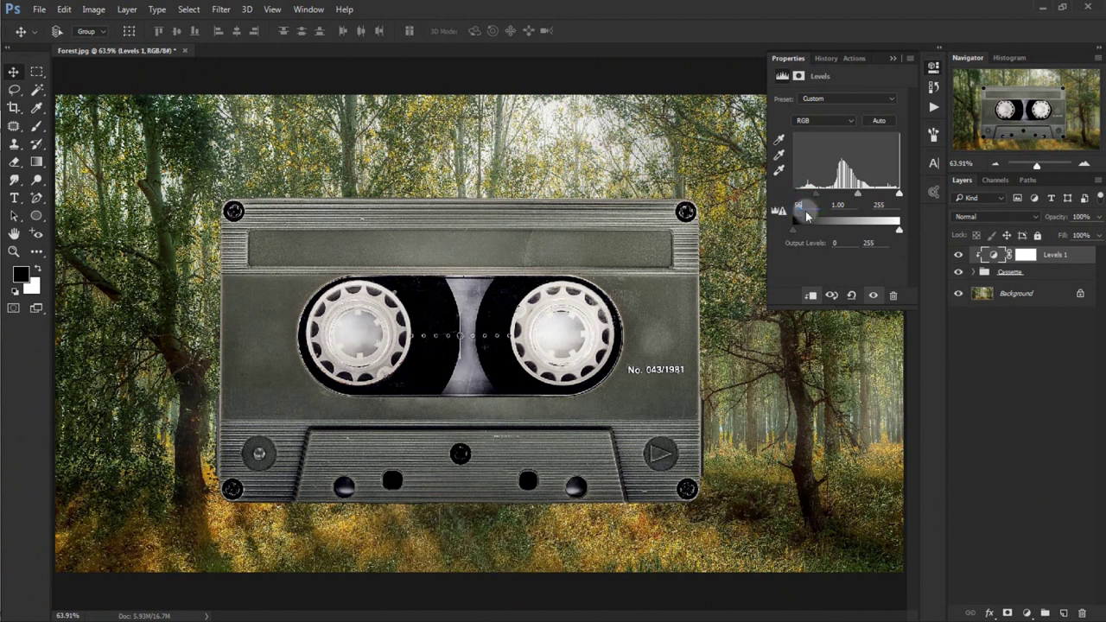
pyautogui.click(836, 203)
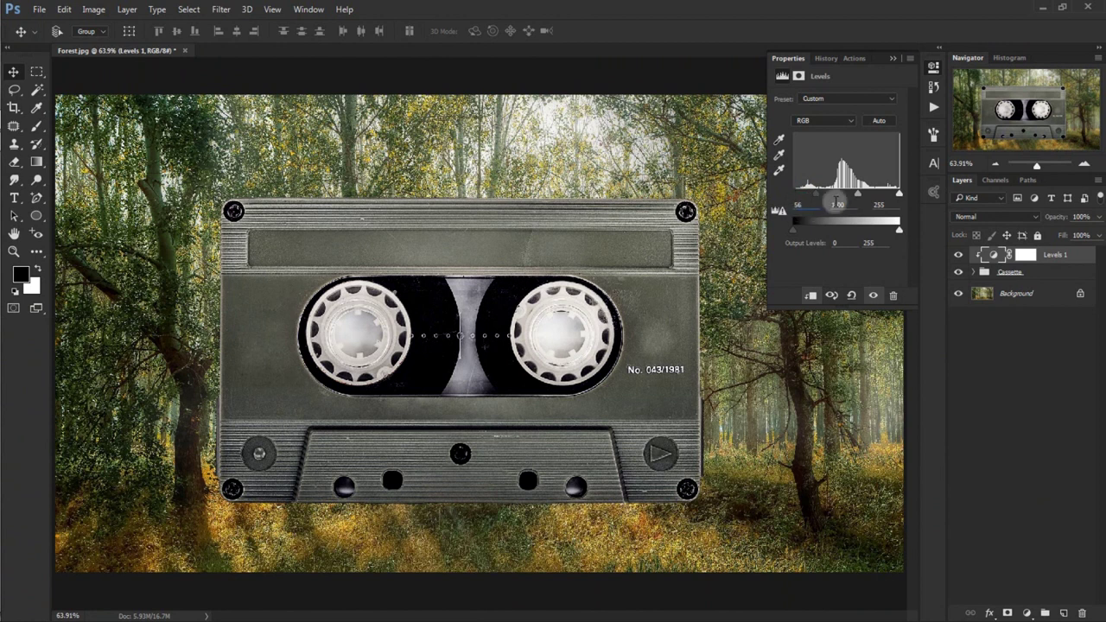
pyautogui.click(891, 59)
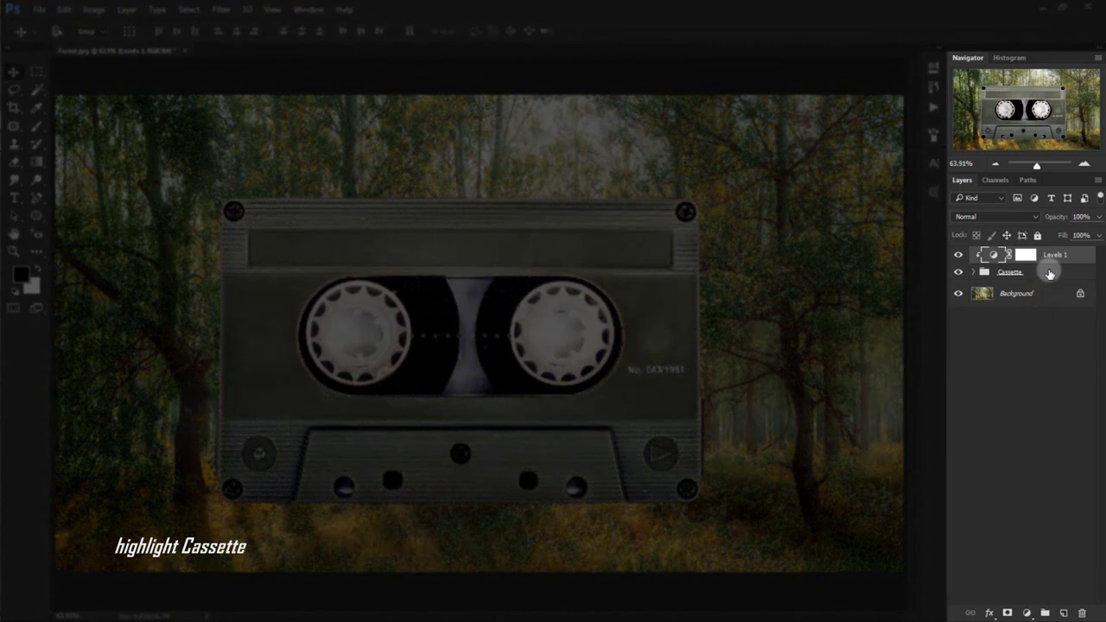
# Mask the Cassette group and set a 25 px, 0% hardness Eraser at 17% opacity
pyautogui.click(1049, 273)
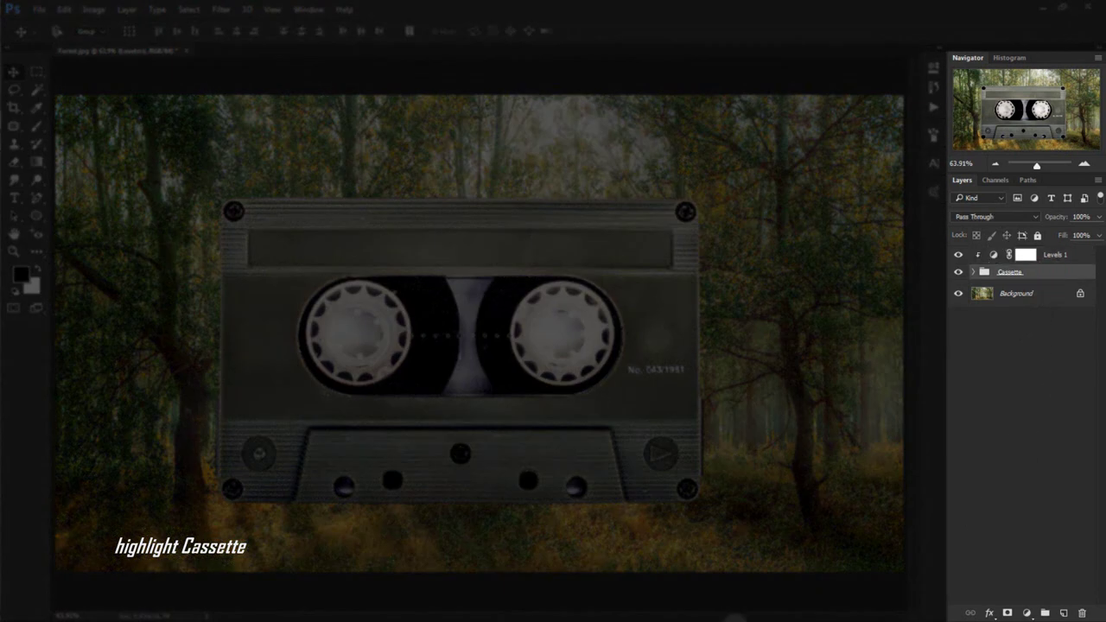
pyautogui.click(1007, 612)
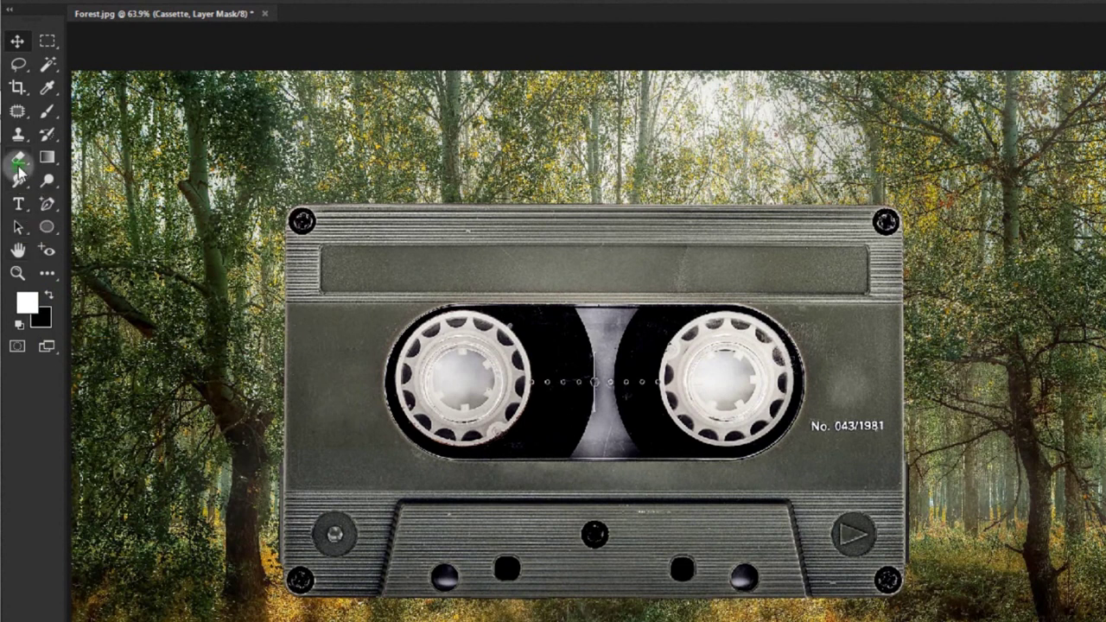
pyautogui.click(18, 159)
pyautogui.rightClick(19, 181)
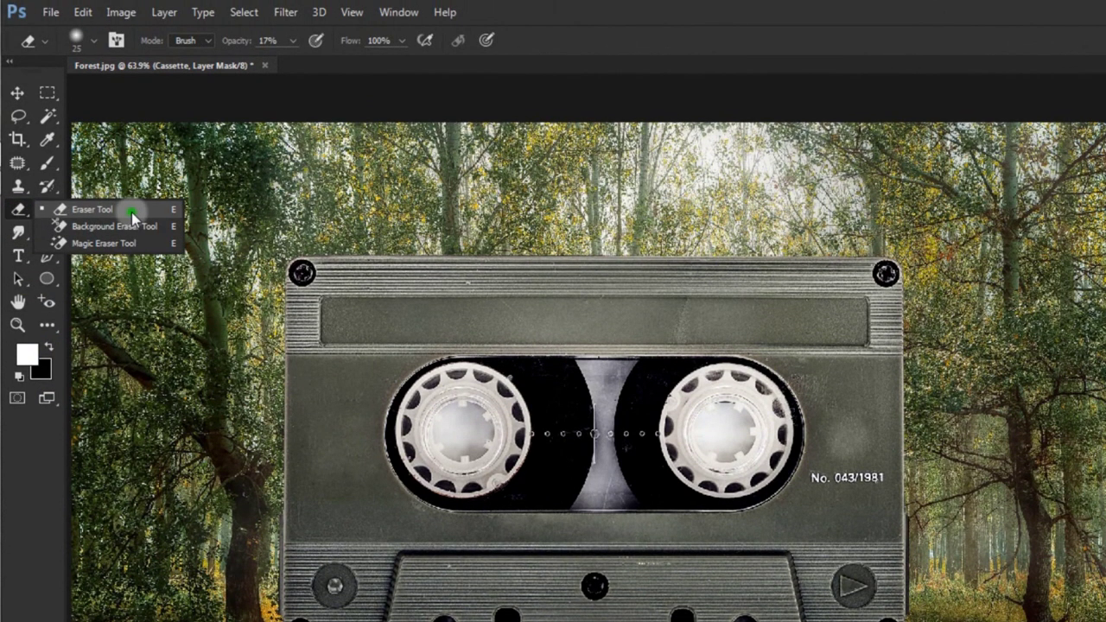
pyautogui.click(132, 212)
pyautogui.click(97, 43)
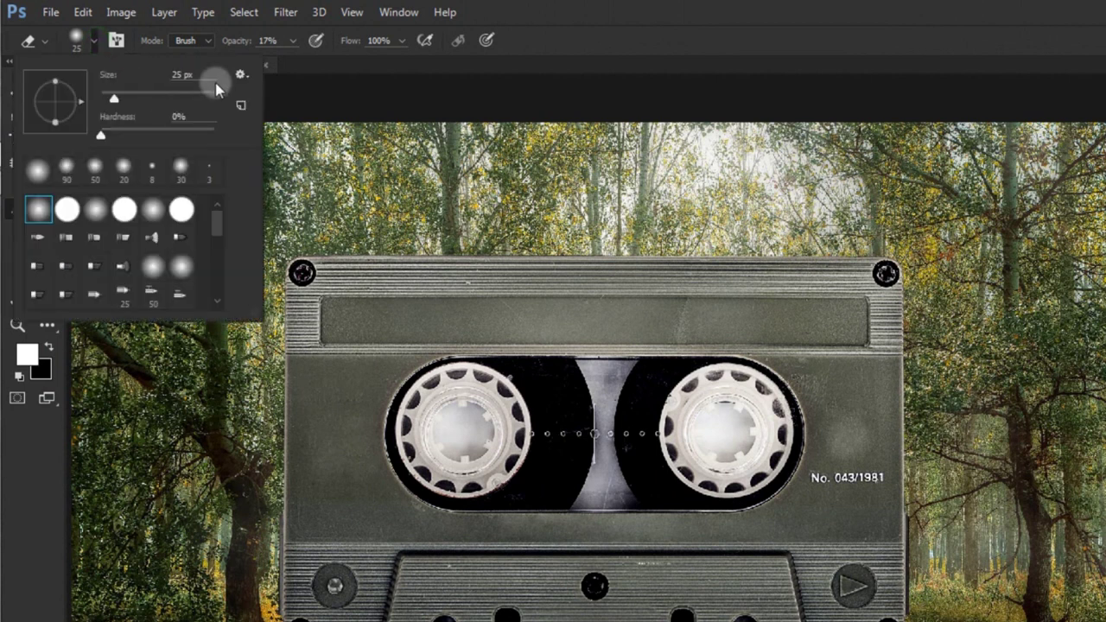
pyautogui.click(193, 73)
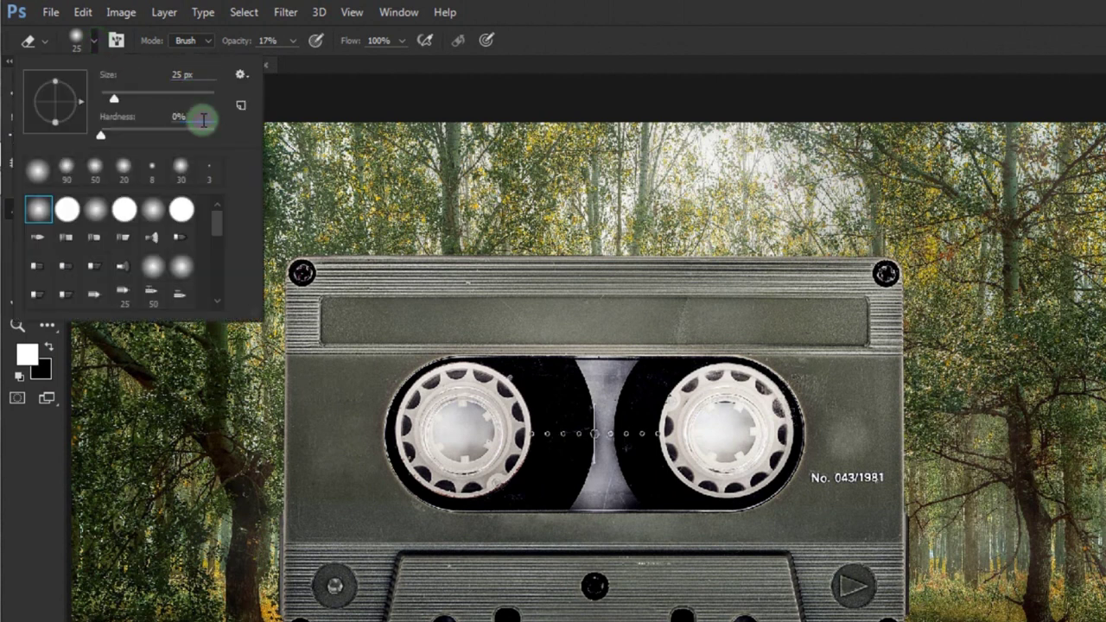
pyautogui.click(293, 39)
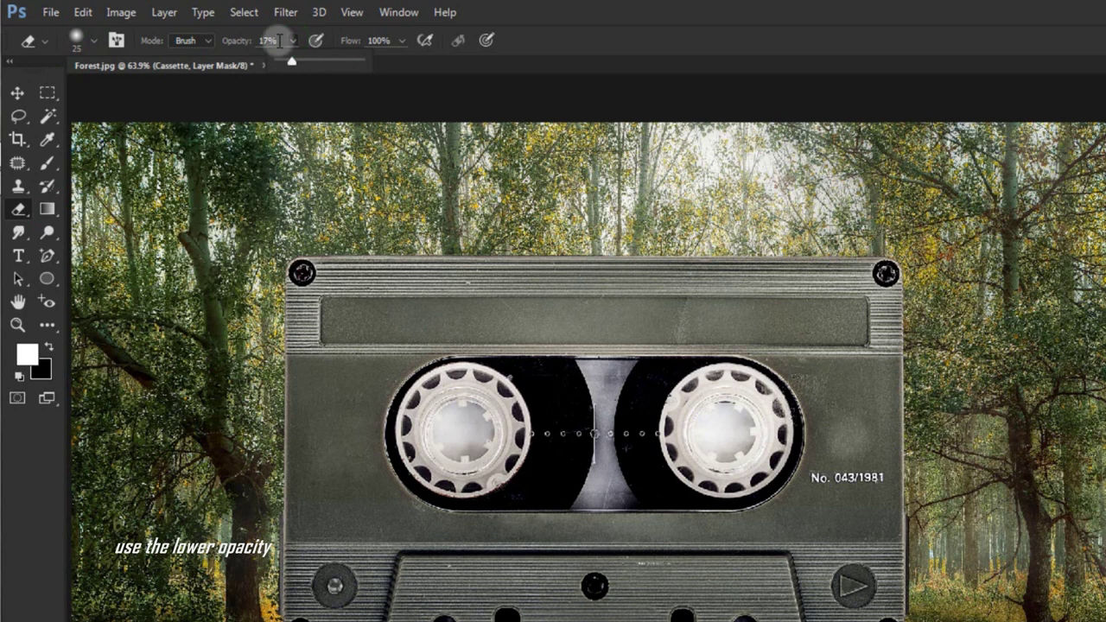
pyautogui.click(278, 41)
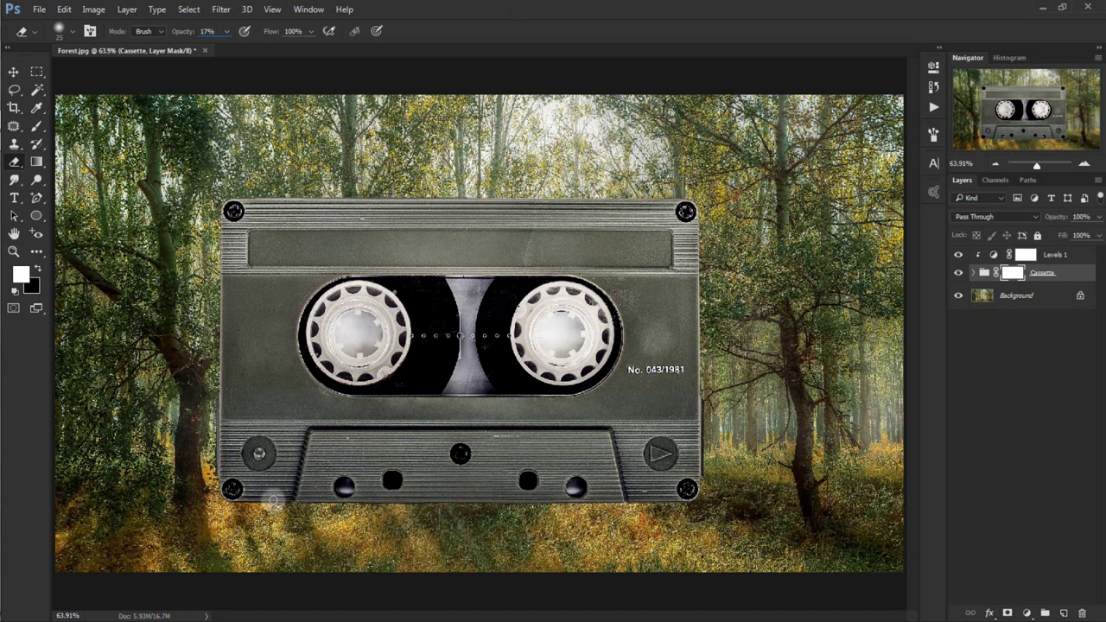
# With an 86 px eraser, fade the cassette's bottom, left and right edges on the mask
pyautogui.click(76, 35)
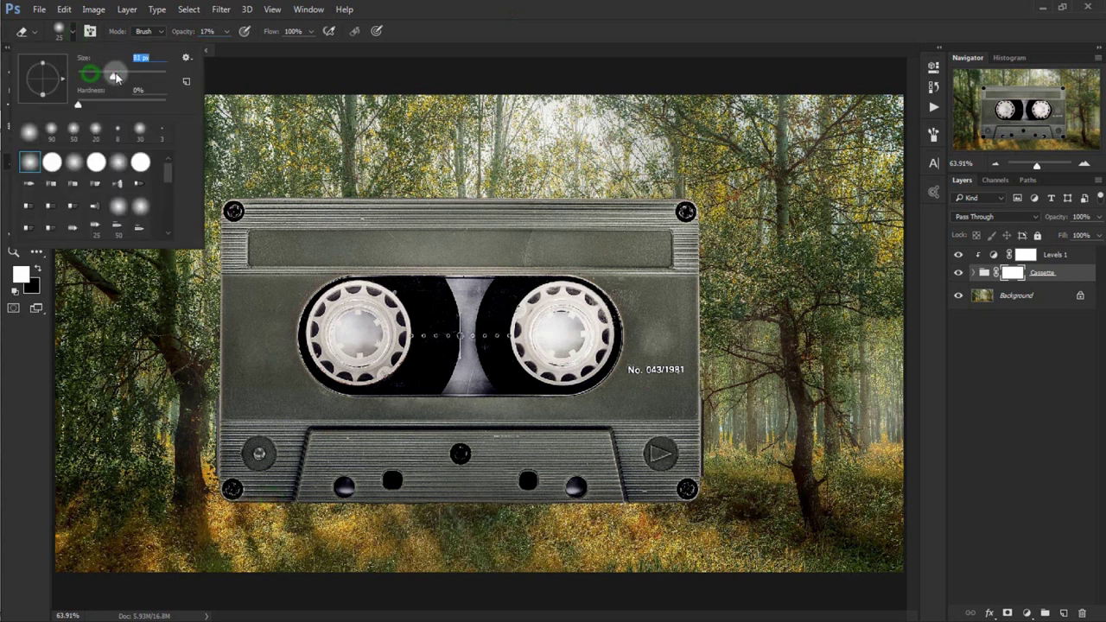
pyautogui.moveTo(115, 77); pyautogui.dragTo(117, 77)
pyautogui.click(465, 15)
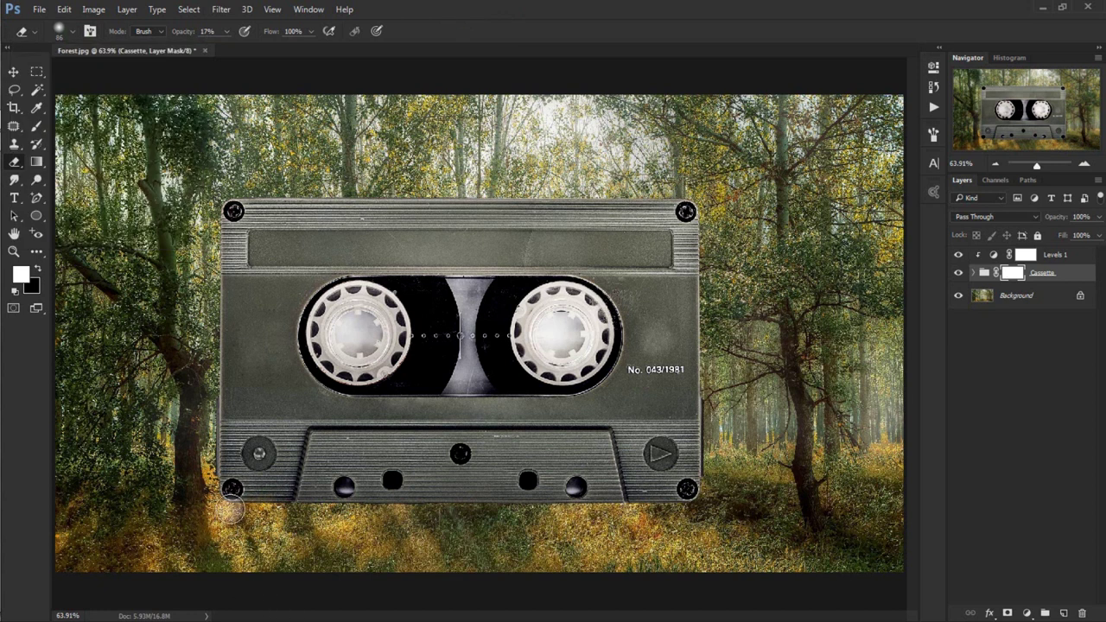
pyautogui.moveTo(232, 510)
pyautogui.mouseDown()
pyautogui.moveTo(672, 513)
pyautogui.moveTo(414, 510)
pyautogui.moveTo(365, 521)
pyautogui.moveTo(510, 528)
pyautogui.moveTo(676, 513)
pyautogui.mouseUp()
pyautogui.moveTo(676, 513); pyautogui.dragTo(326, 510)
pyautogui.moveTo(229, 373)
pyautogui.mouseDown()
pyautogui.moveTo(227, 334)
pyautogui.moveTo(269, 350)
pyautogui.moveTo(232, 278)
pyautogui.mouseUp()
pyautogui.moveTo(691, 298); pyautogui.dragTo(691, 250)
pyautogui.moveTo(696, 380)
pyautogui.mouseDown()
pyautogui.moveTo(696, 393)
pyautogui.moveTo(695, 251)
pyautogui.mouseUp()
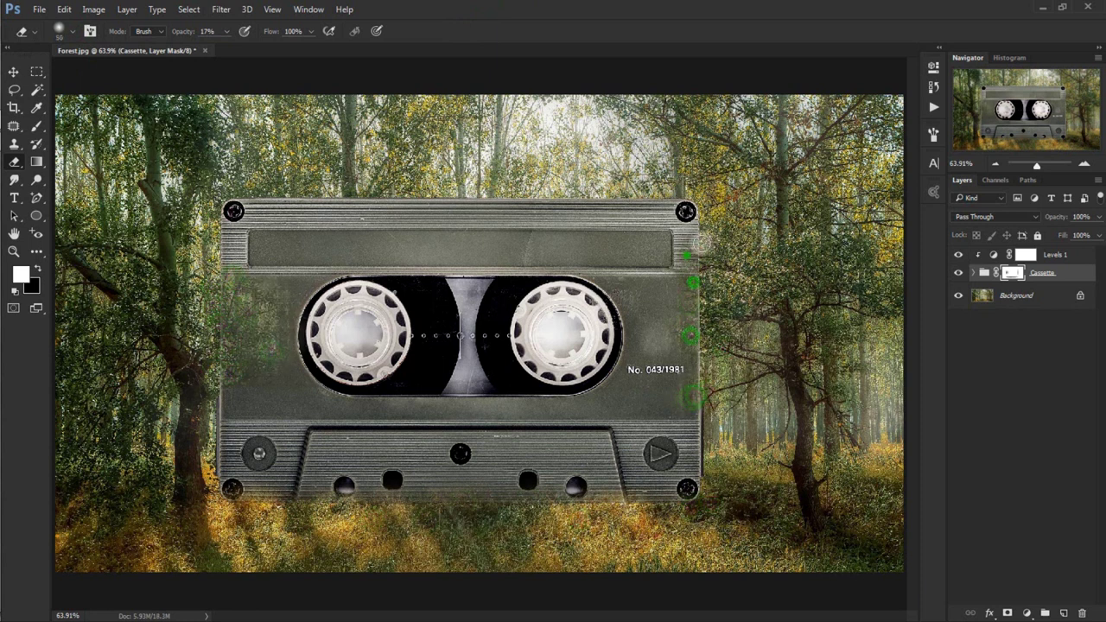
# Resize the eraser to 21 then 45 px and fade the right edge and upper-right corner
pyautogui.click(73, 32)
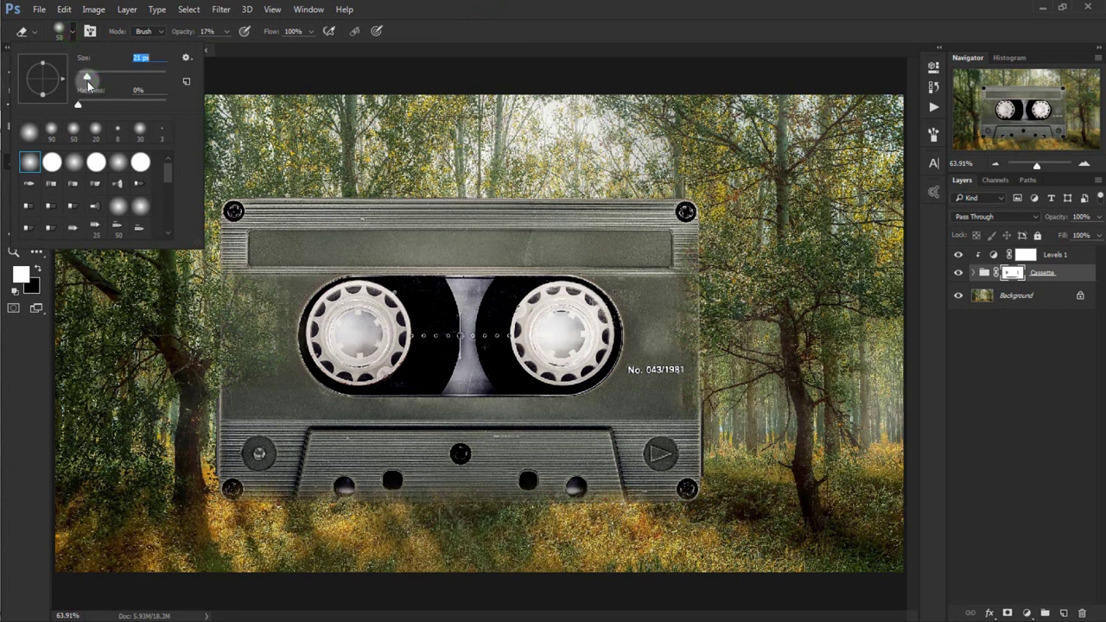
pyautogui.click(695, 411)
pyautogui.moveTo(698, 395); pyautogui.dragTo(696, 311)
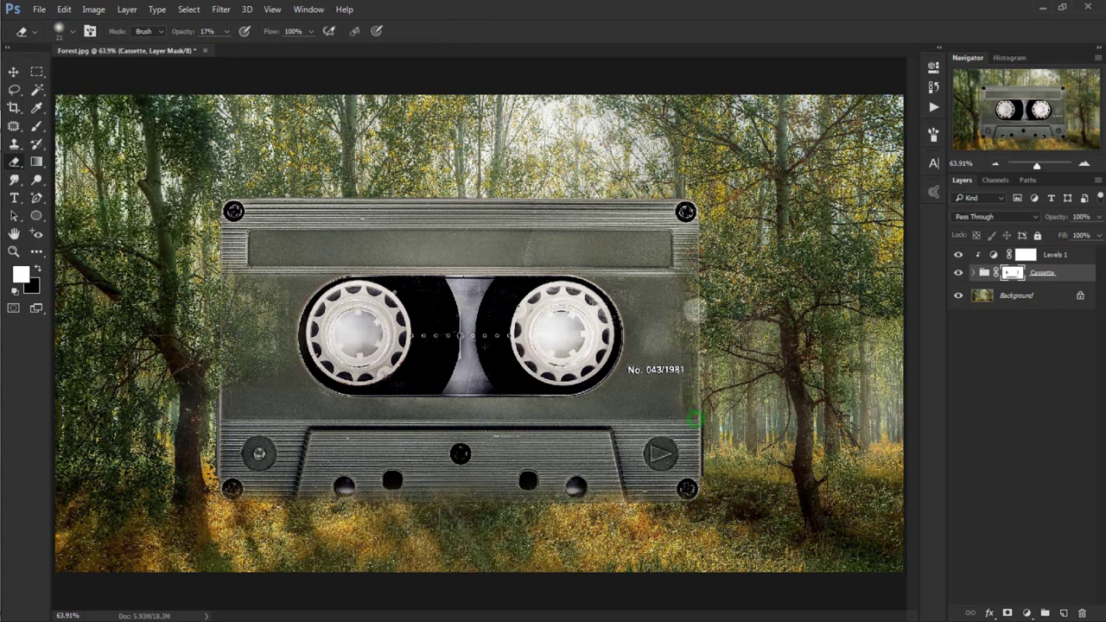
pyautogui.rightClick(673, 293)
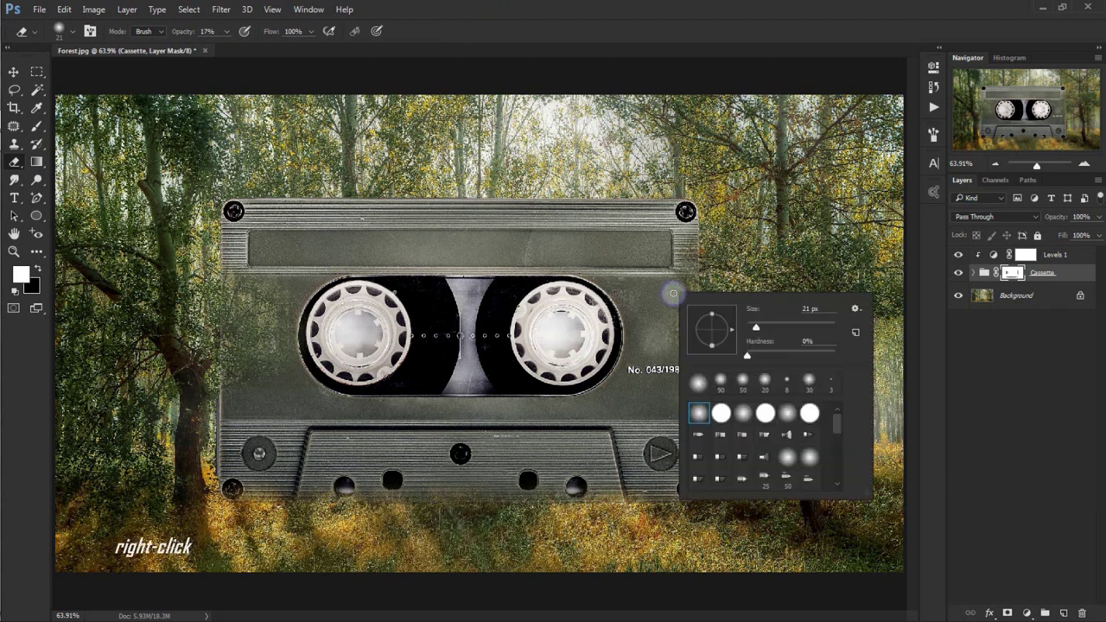
pyautogui.click(701, 221)
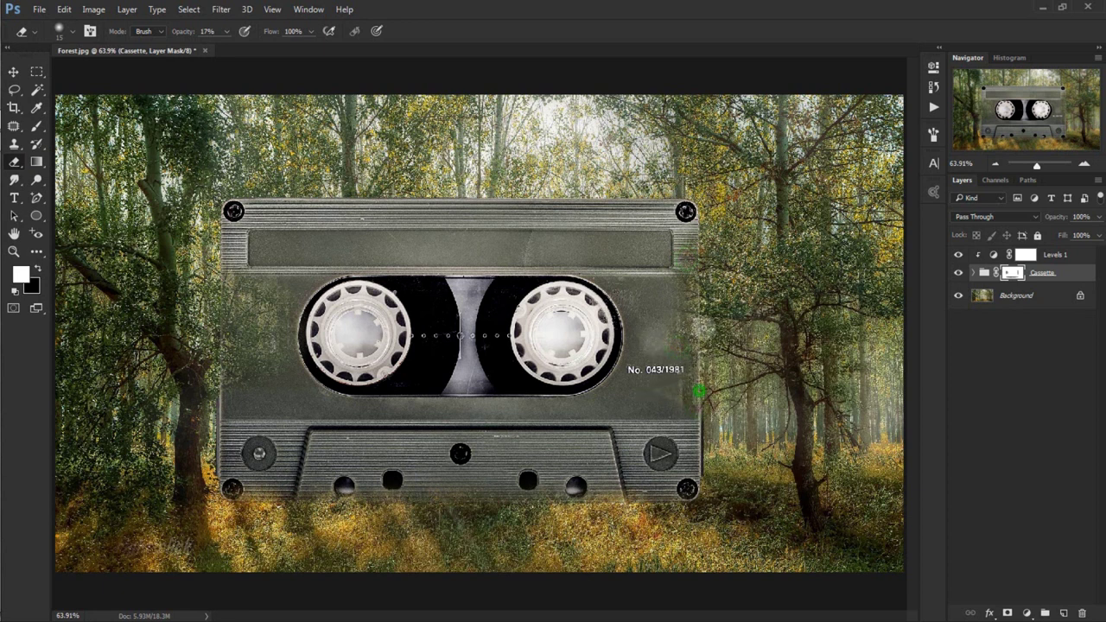
pyautogui.rightClick(672, 319)
pyautogui.click(753, 353)
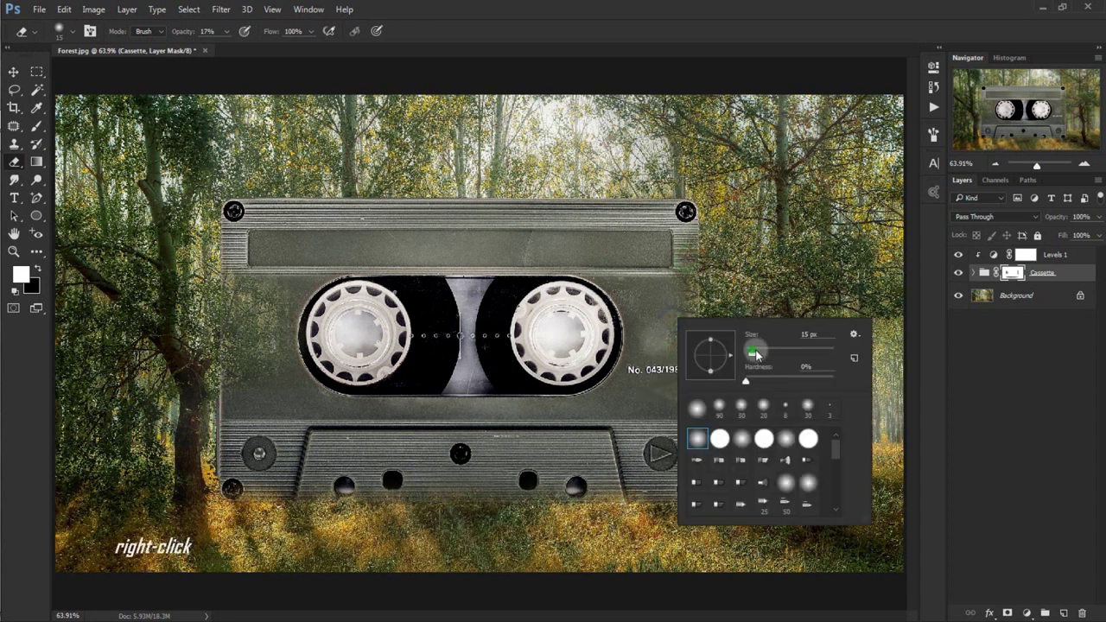
pyautogui.click(735, 261)
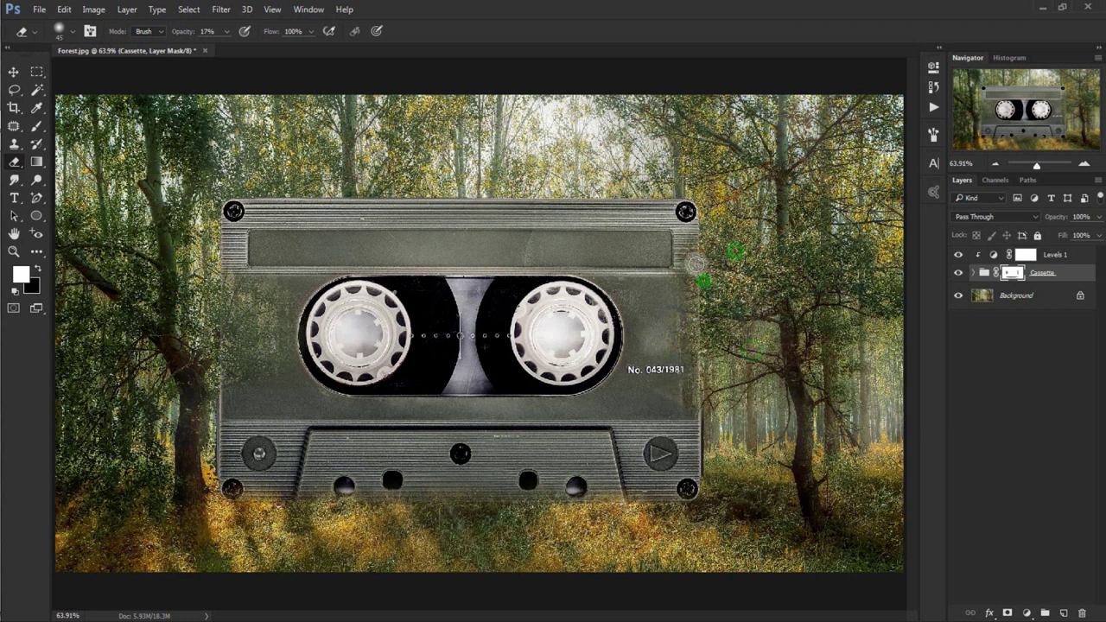
pyautogui.moveTo(650, 278); pyautogui.dragTo(681, 303)
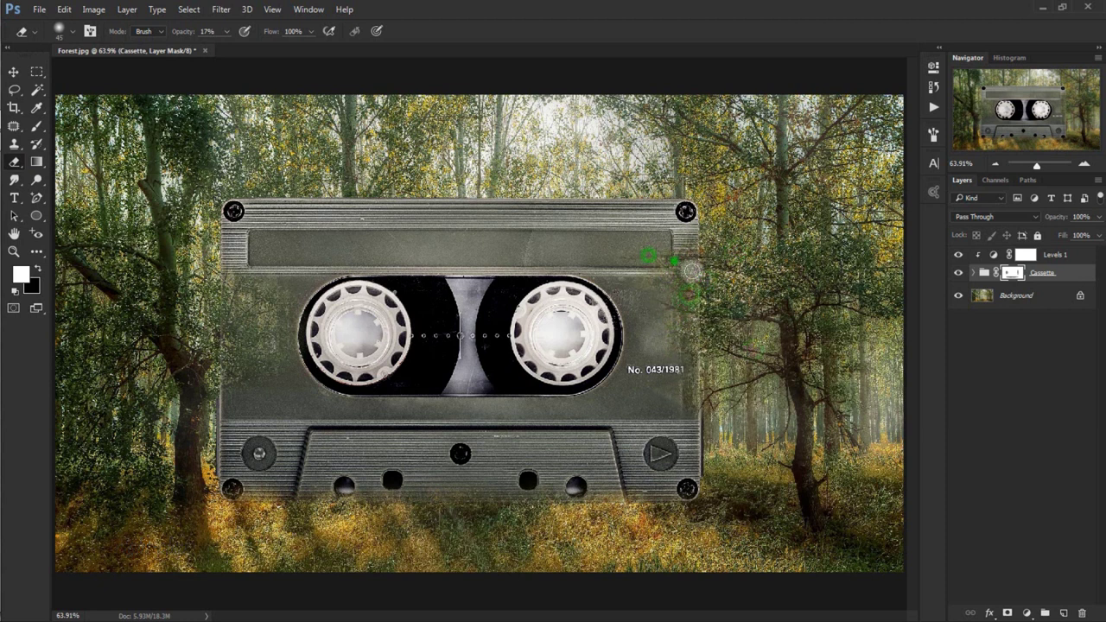
# Dab away the cassette's left side so the trees show through
pyautogui.click(247, 388)
pyautogui.click(265, 321)
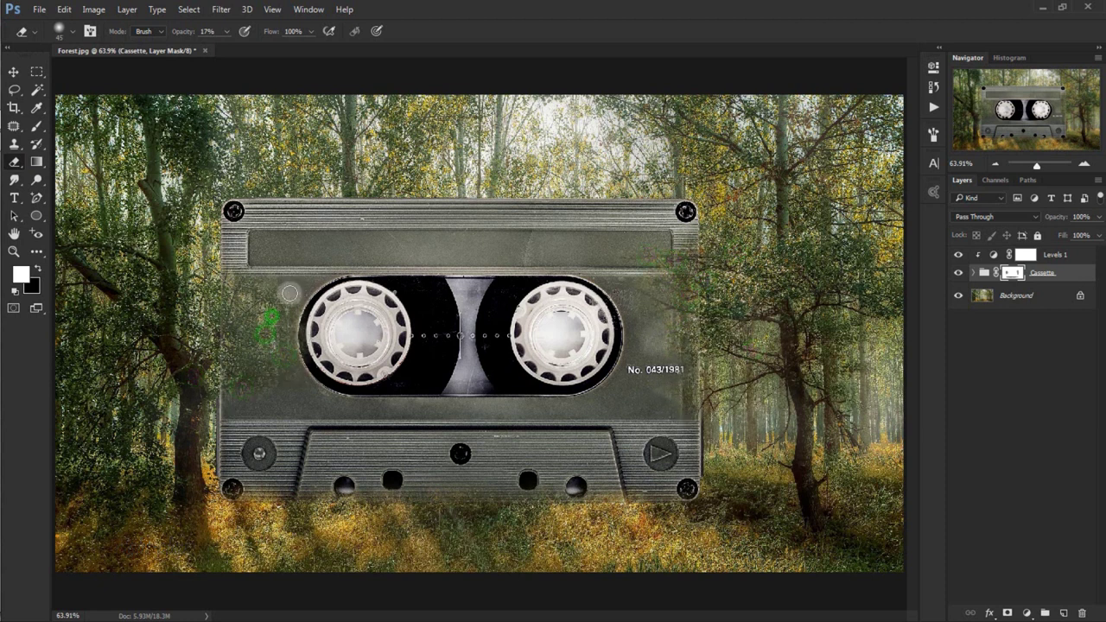
pyautogui.click(239, 273)
pyautogui.click(278, 364)
pyautogui.click(222, 398)
pyautogui.click(308, 357)
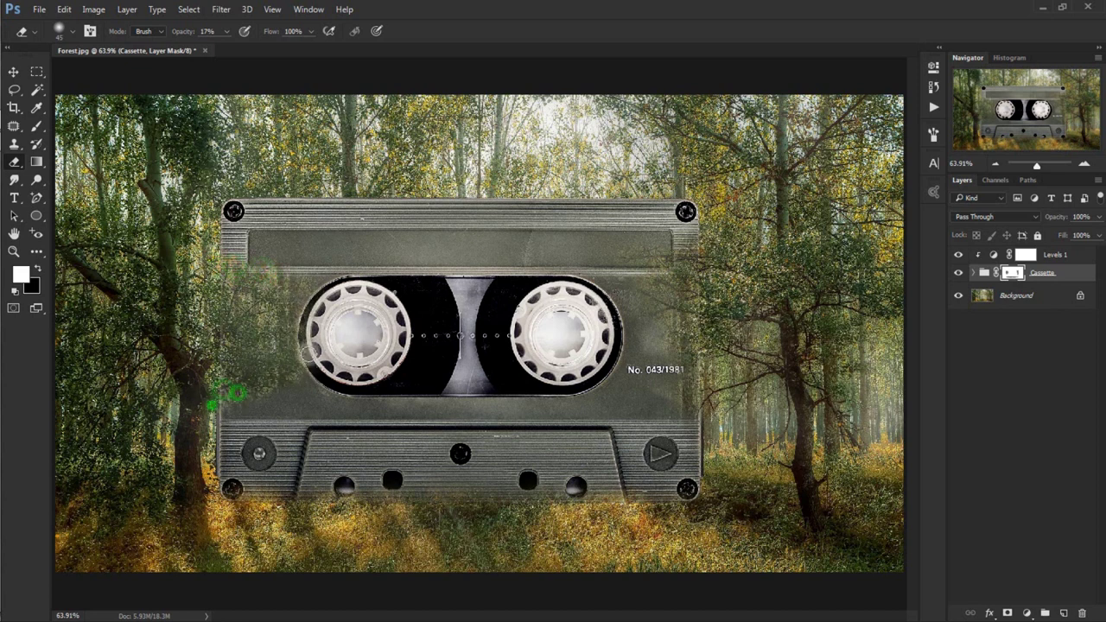
pyautogui.click(298, 328)
pyautogui.click(285, 260)
pyautogui.click(224, 250)
pyautogui.click(305, 284)
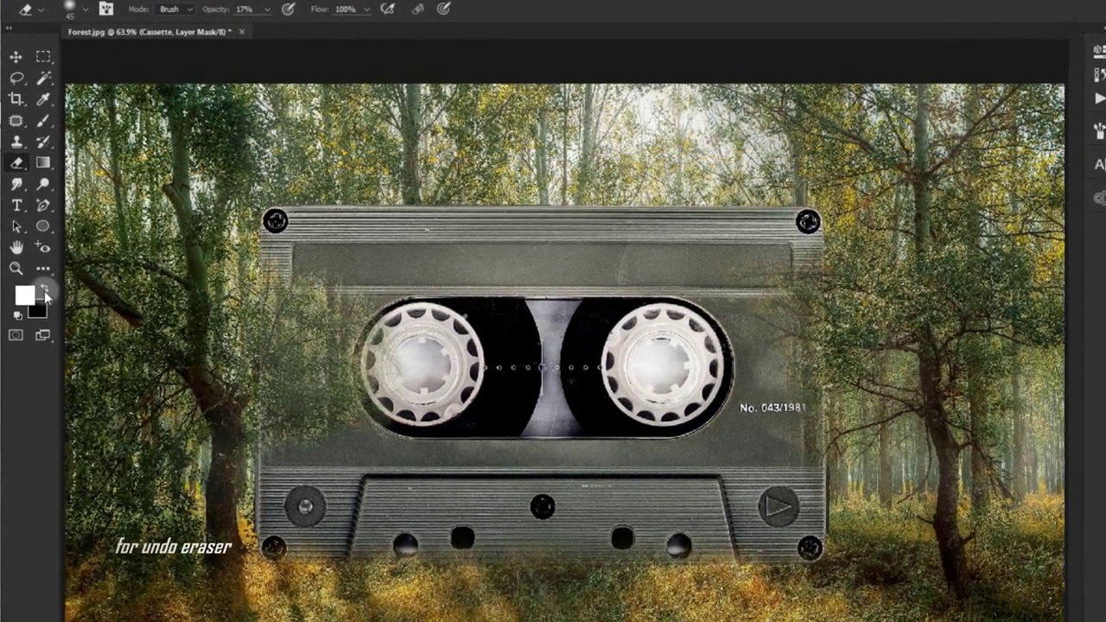
# Swap colours and restore over-erased mask areas near the left reel, upper-left and right side
pyautogui.click(40, 274)
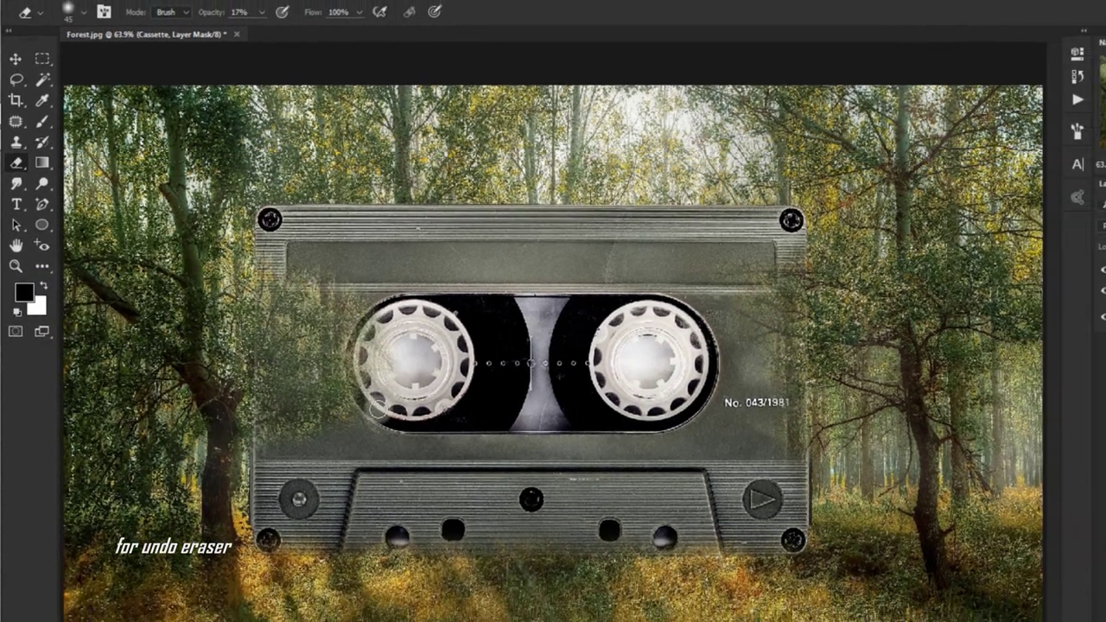
pyautogui.click(335, 383)
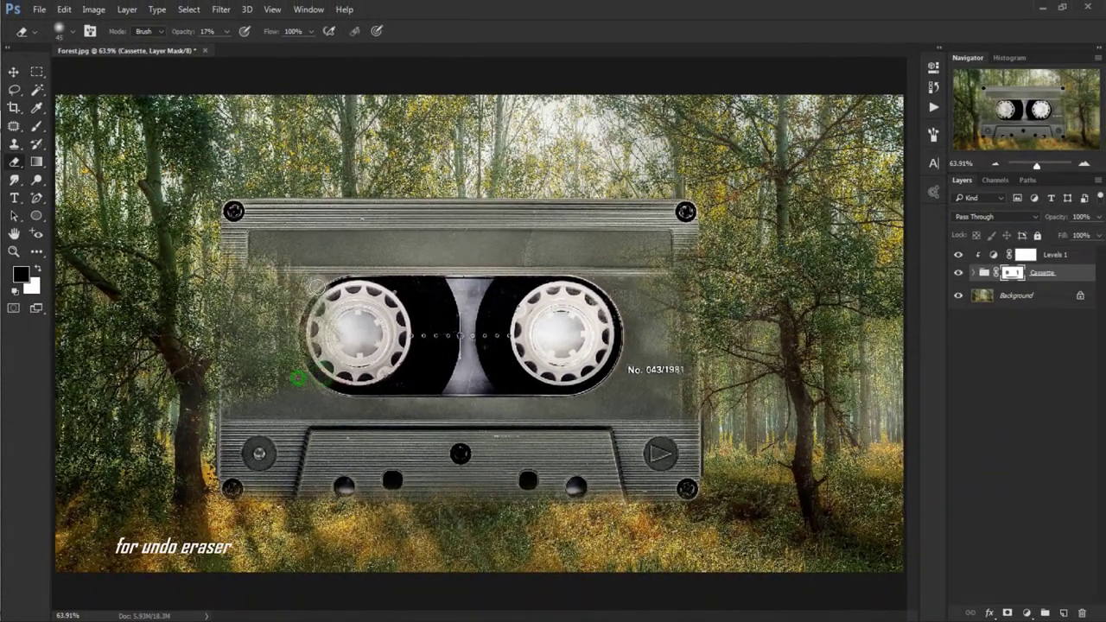
pyautogui.click(229, 252)
pyautogui.click(306, 284)
pyautogui.click(661, 342)
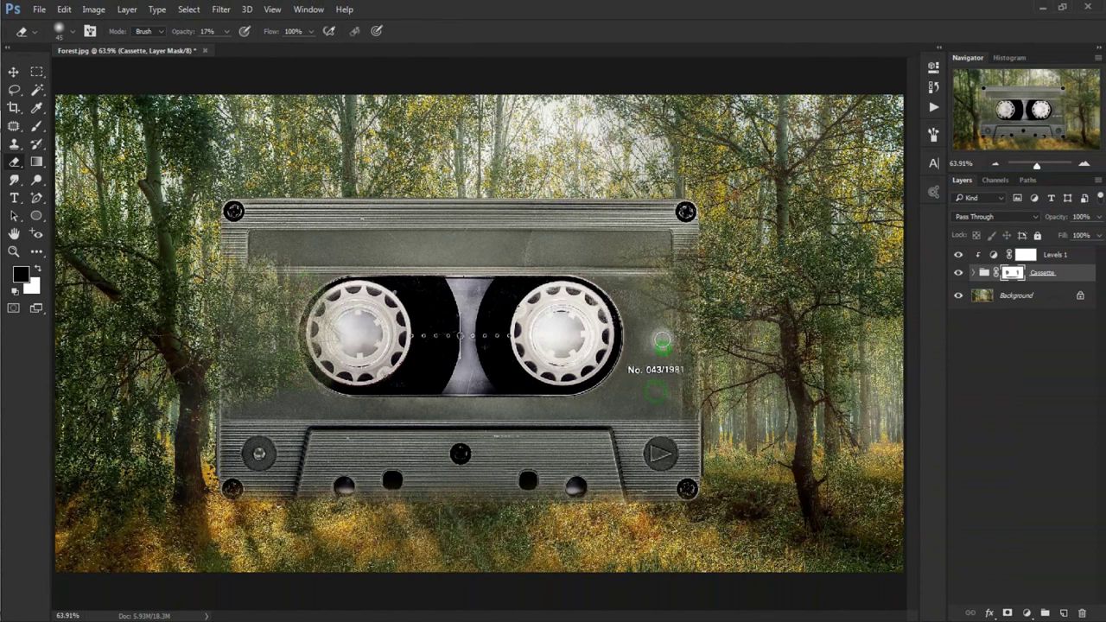
# Swap back and fade the lower-left, remaining edges and bottom into the grass
pyautogui.click(38, 267)
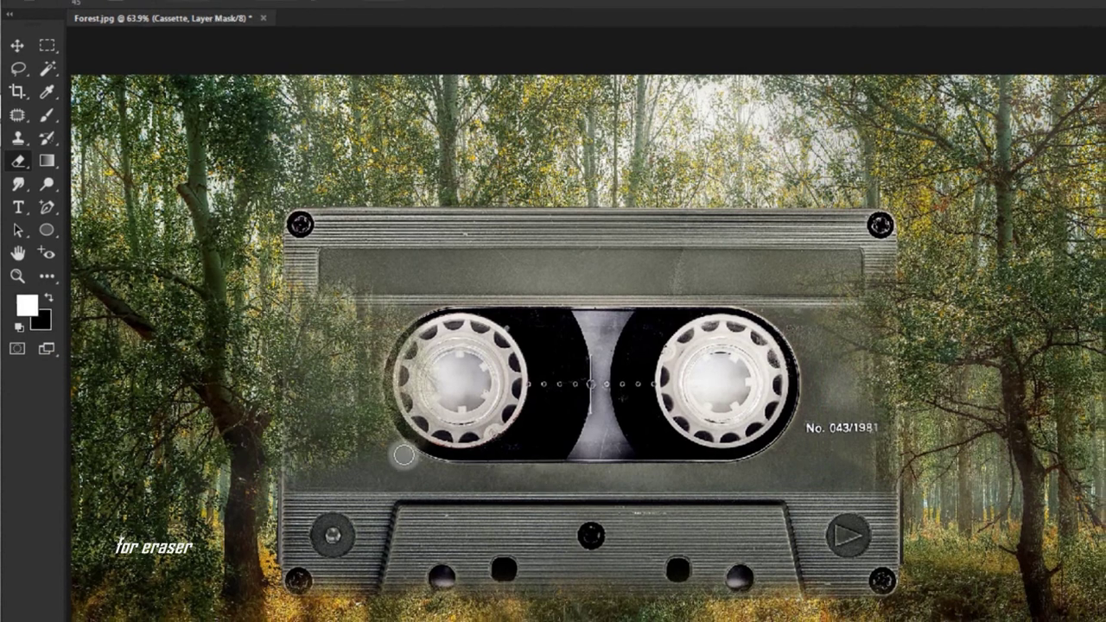
pyautogui.click(284, 400)
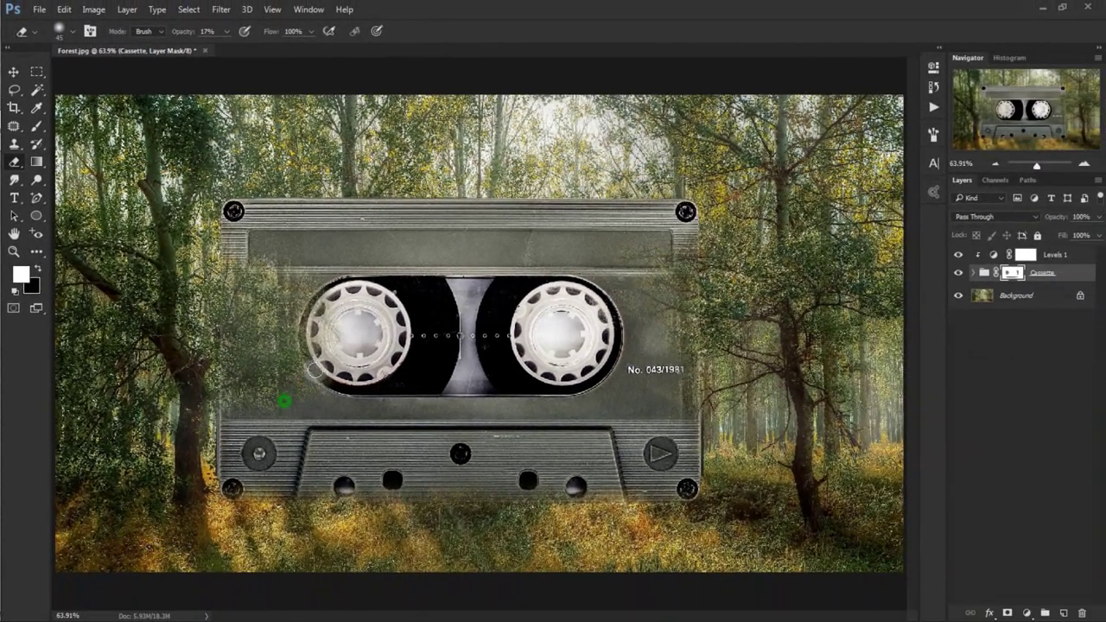
pyautogui.click(314, 319)
pyautogui.click(683, 383)
pyautogui.click(628, 501)
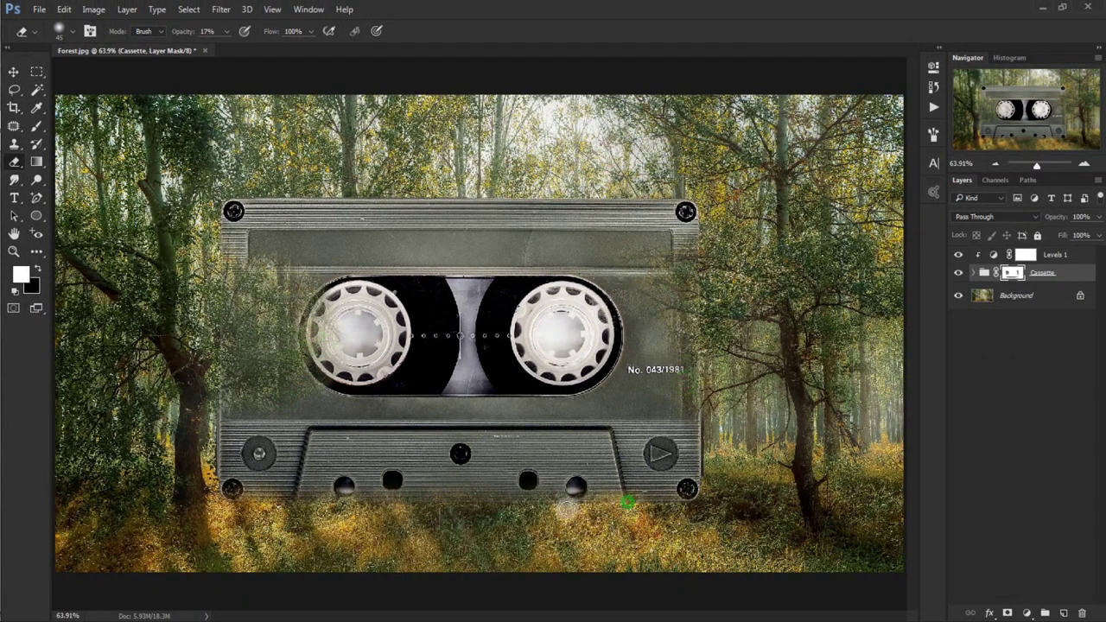
pyautogui.moveTo(518, 518); pyautogui.dragTo(290, 536)
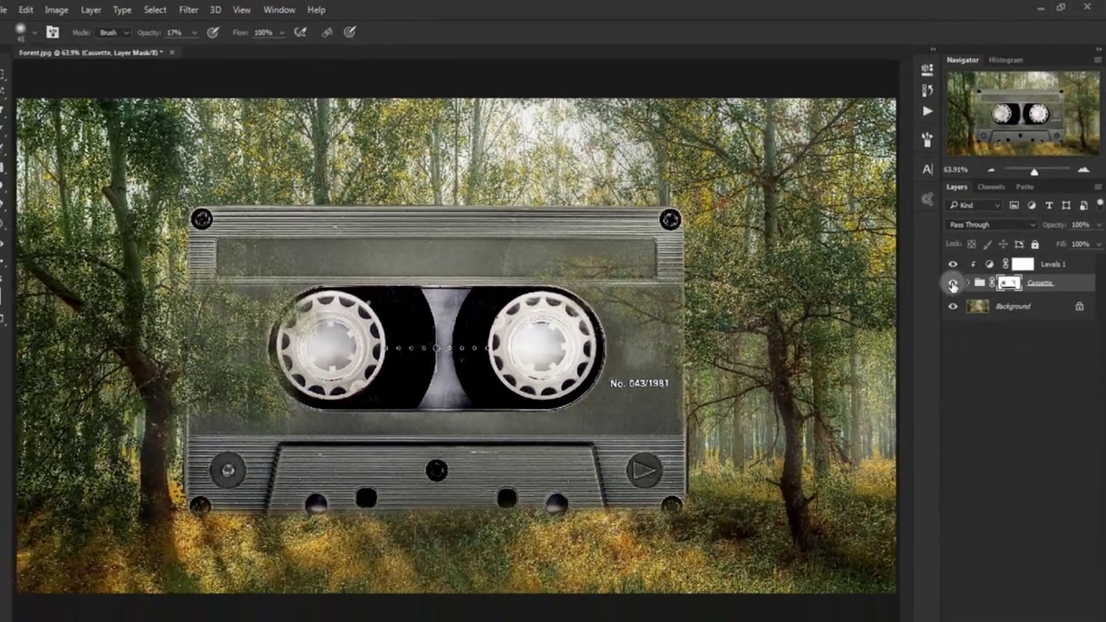
# Duplicate the Background layer, move the copy to the top of the stack, and set it to Overlay
pyautogui.click(957, 275)
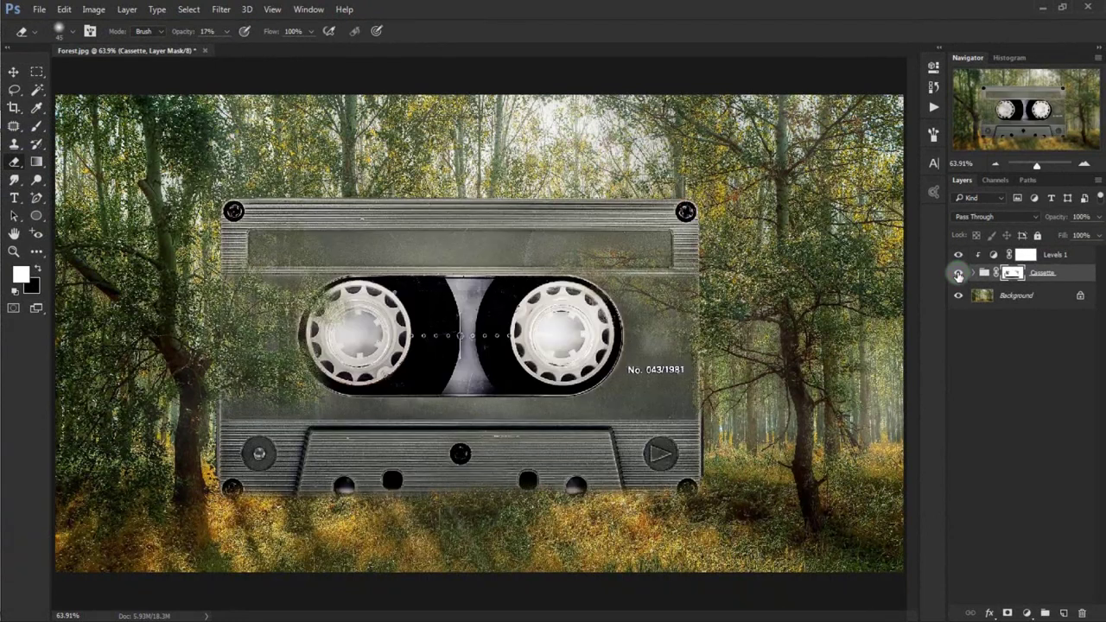
pyautogui.click(14, 72)
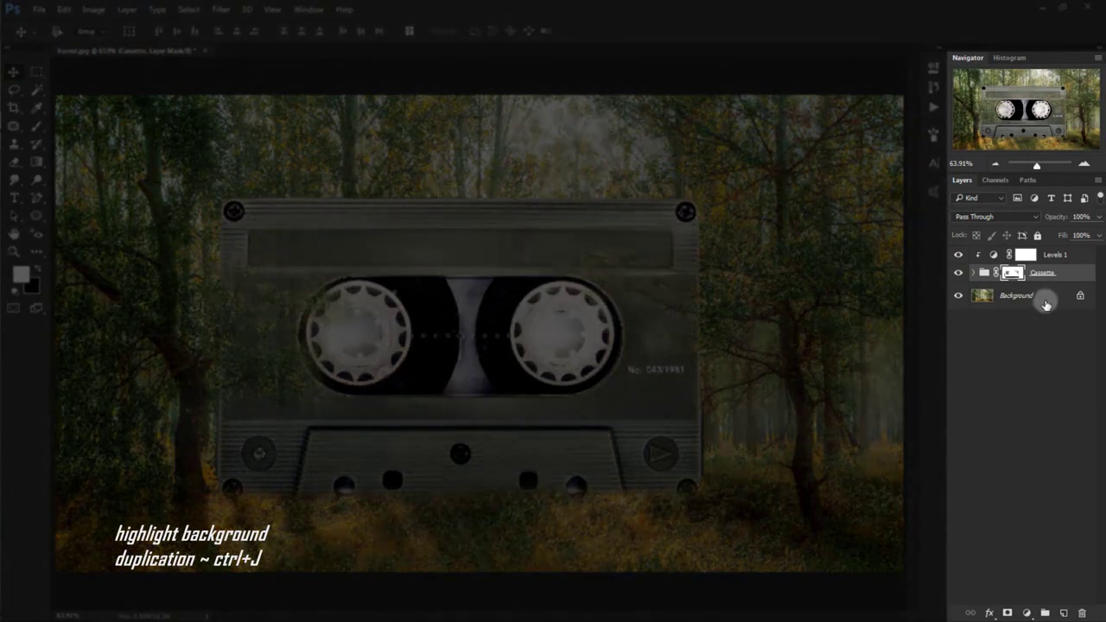
pyautogui.click(1046, 298)
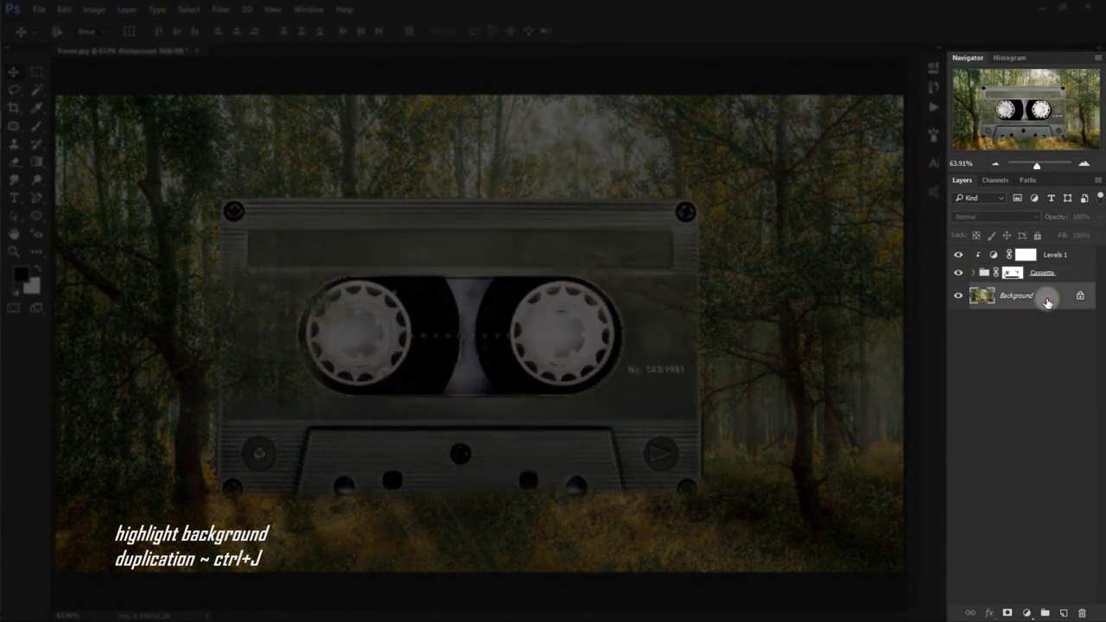
pyautogui.hotkey('ctrl', 'j')
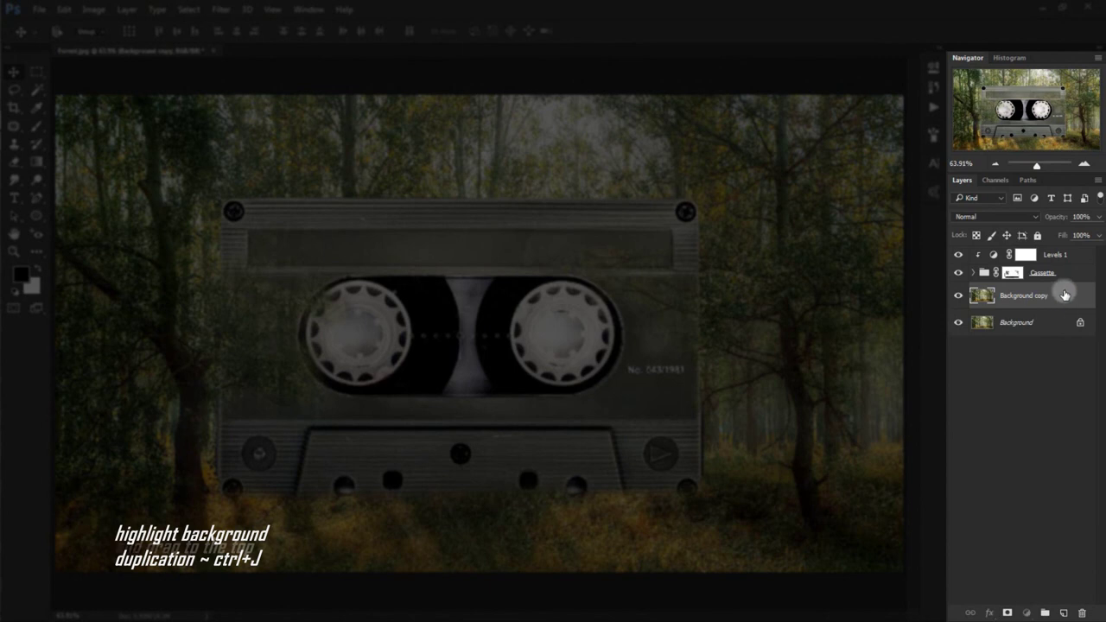
pyautogui.moveTo(1065, 299); pyautogui.dragTo(1041, 252)
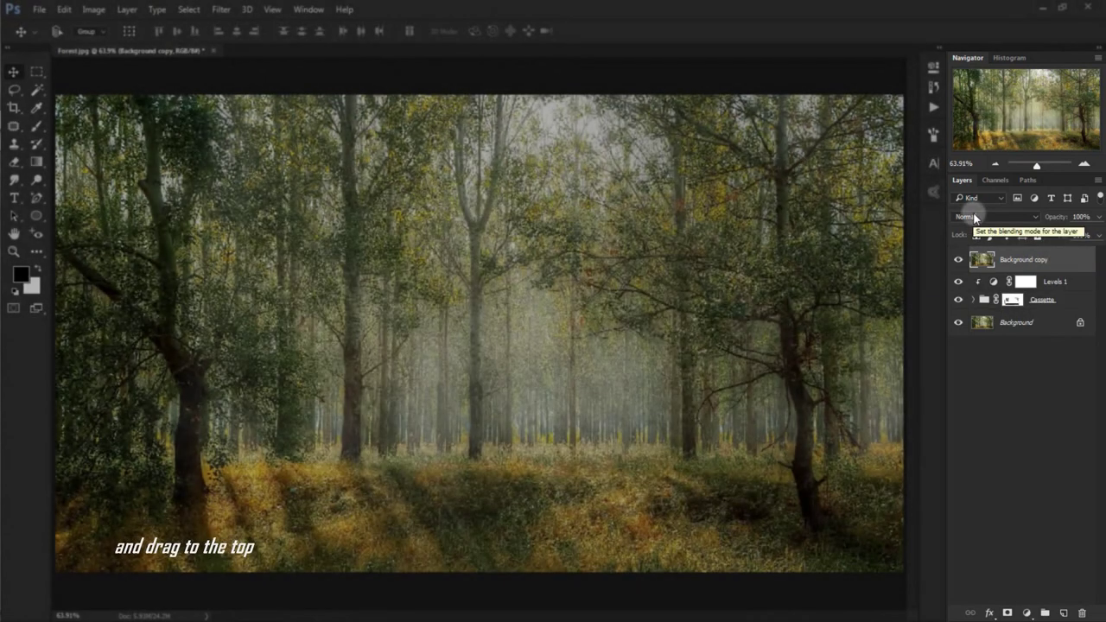
pyautogui.click(973, 217)
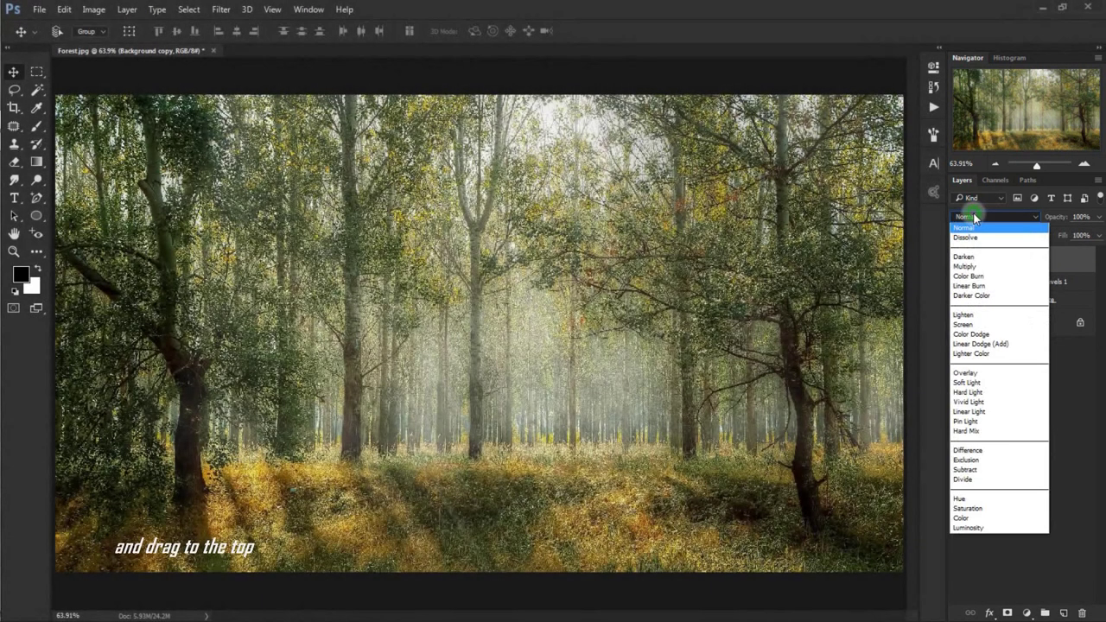
pyautogui.click(984, 375)
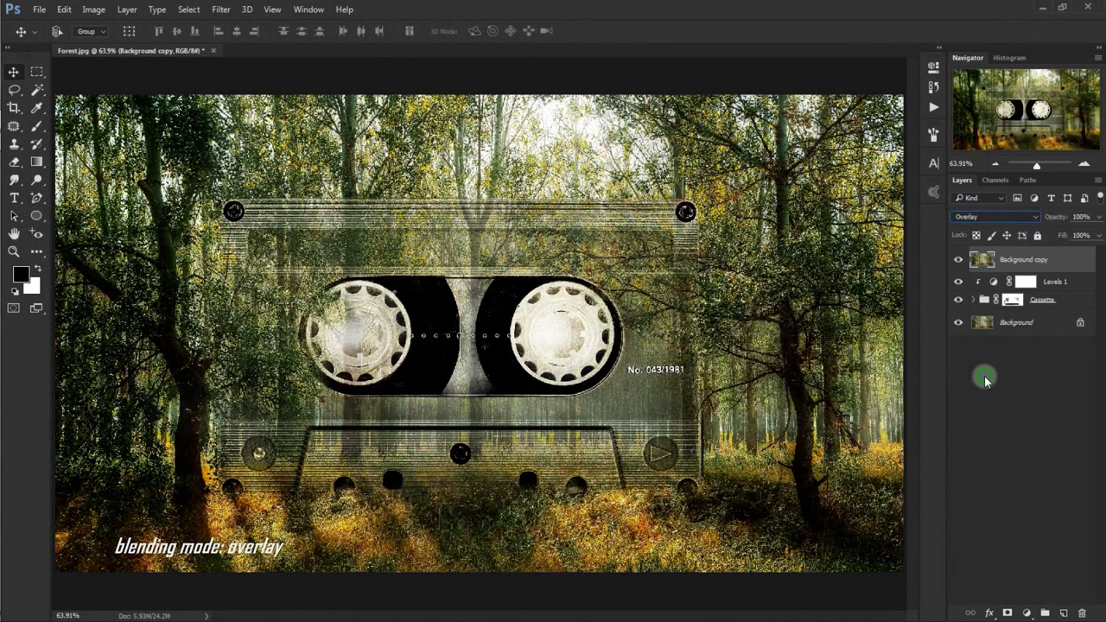
pyautogui.click(955, 260)
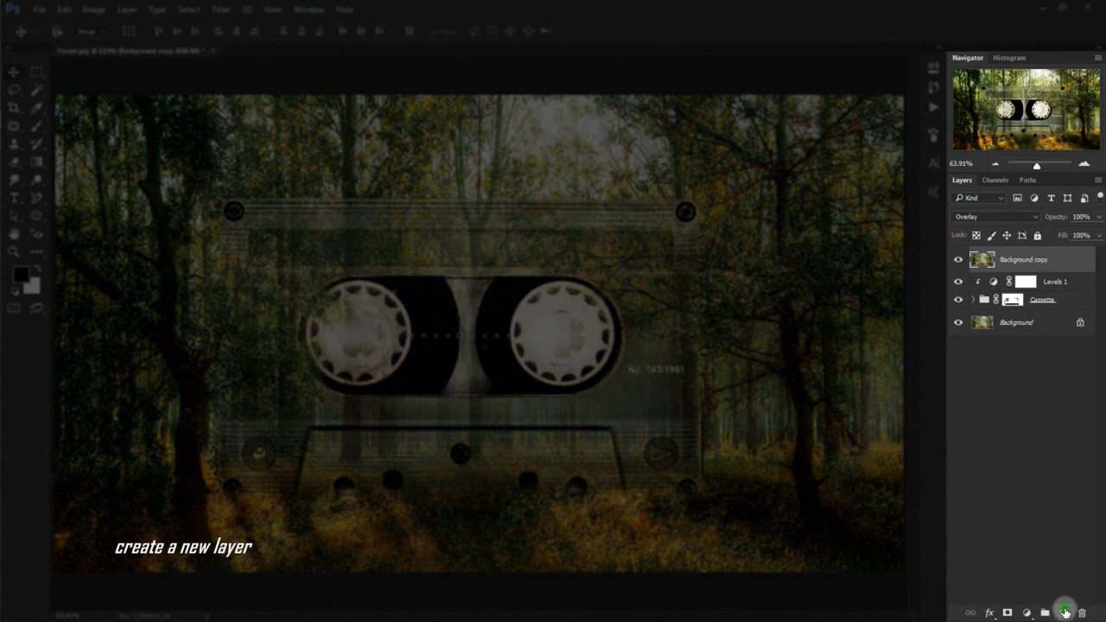
# Add Layer 2 on top and fill it with grey #808080
pyautogui.click(1065, 611)
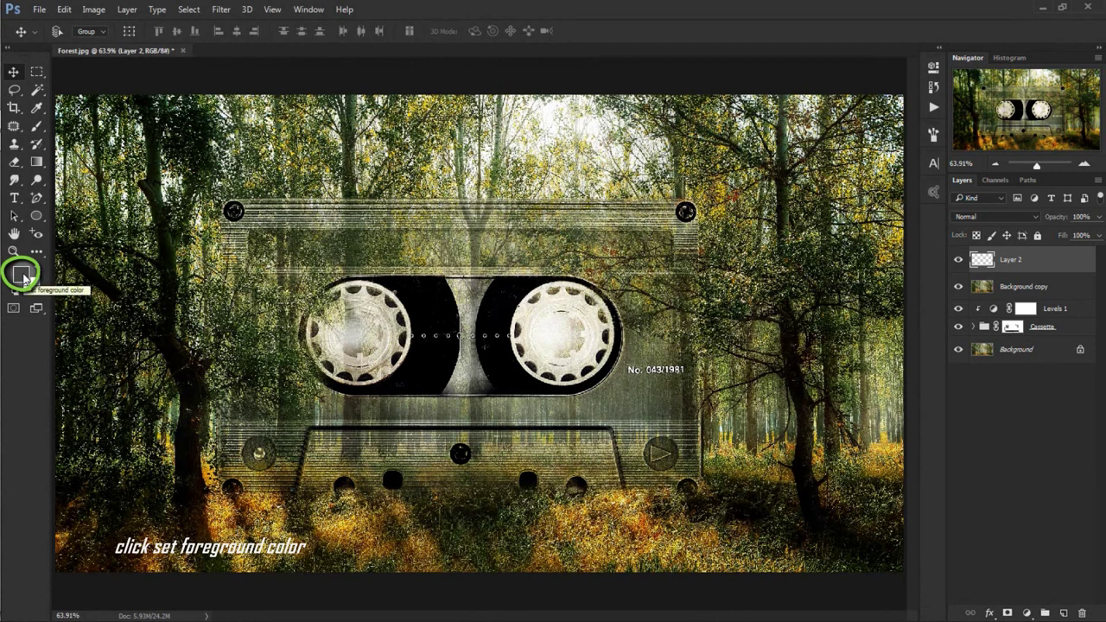
pyautogui.click(22, 275)
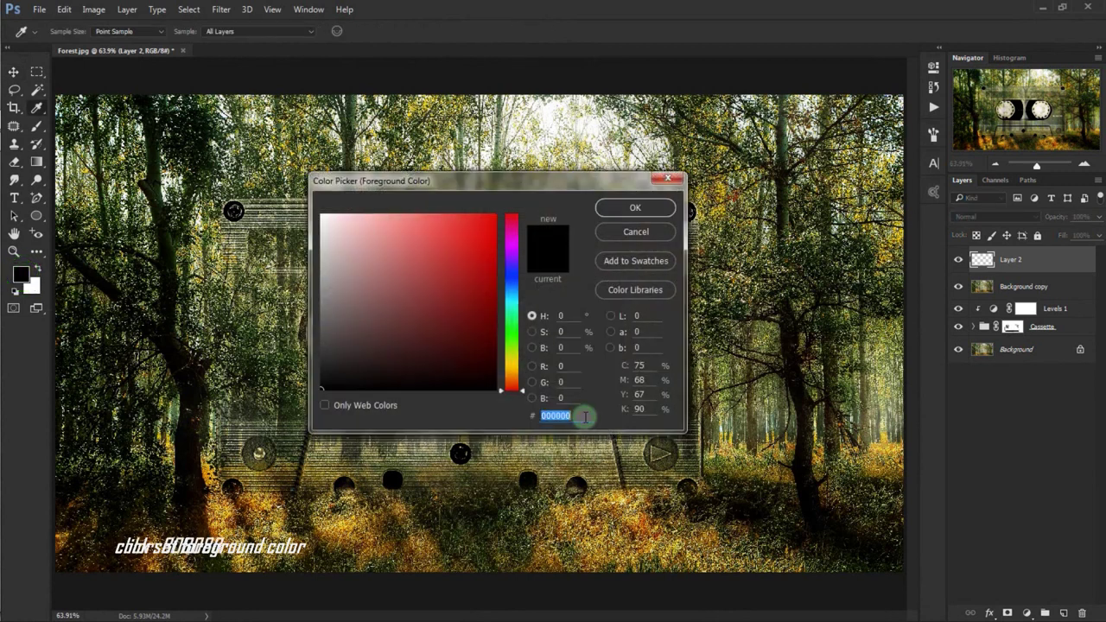
pyautogui.write('808080')
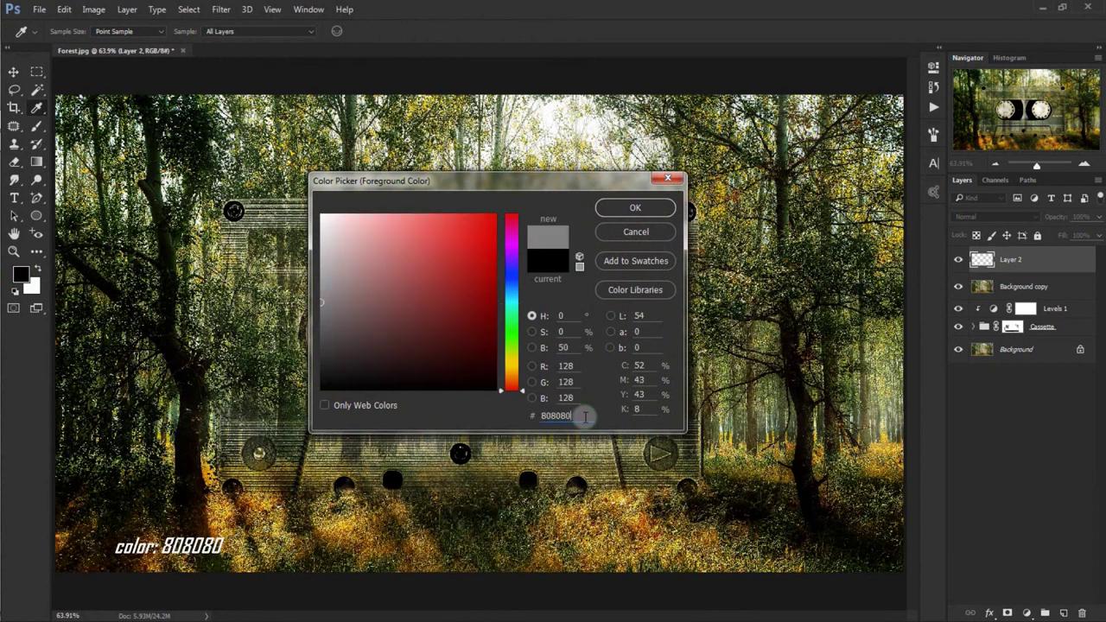
pyautogui.click(645, 209)
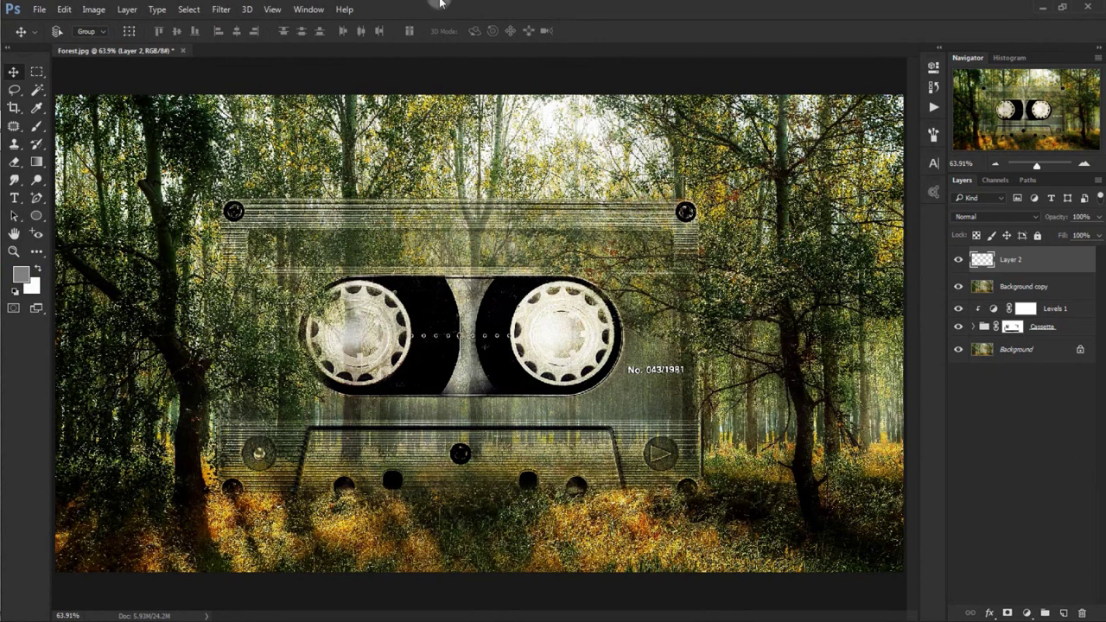
pyautogui.click(1041, 262)
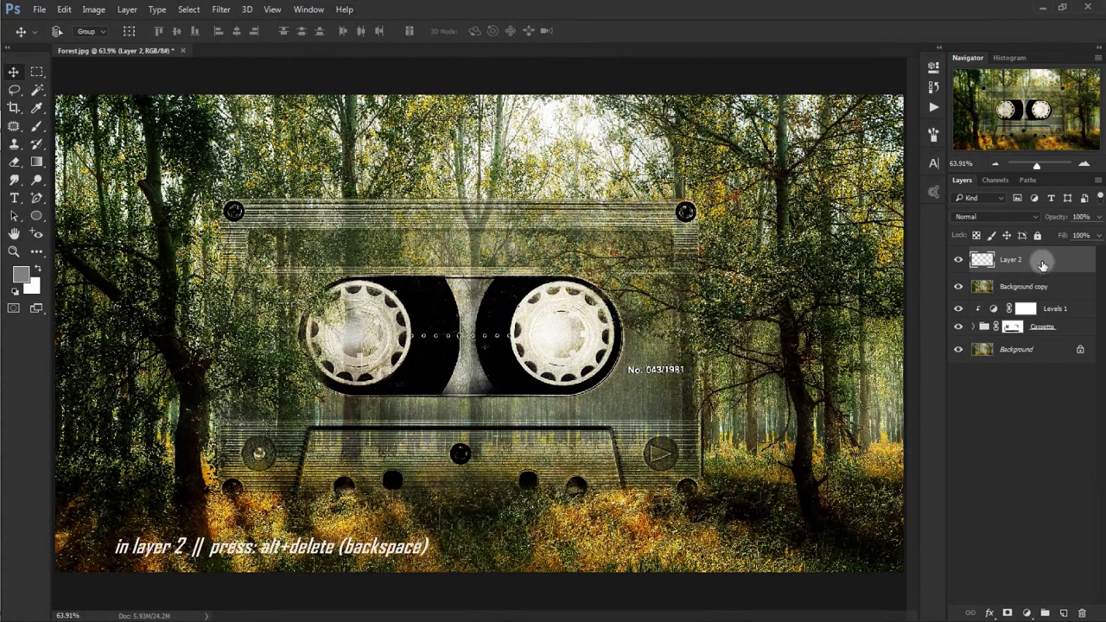
pyautogui.hotkey('alt', 'Delete')
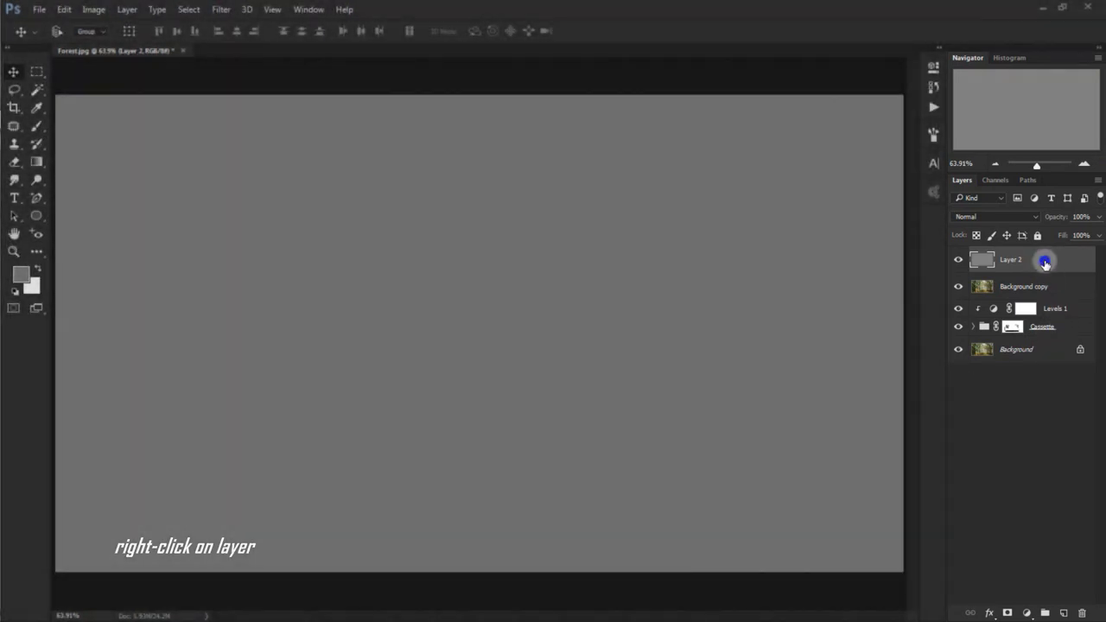
# Convert Layer 2 to a smart object and apply a 50-300mm Zoom Lens Flare
pyautogui.rightClick(1044, 263)
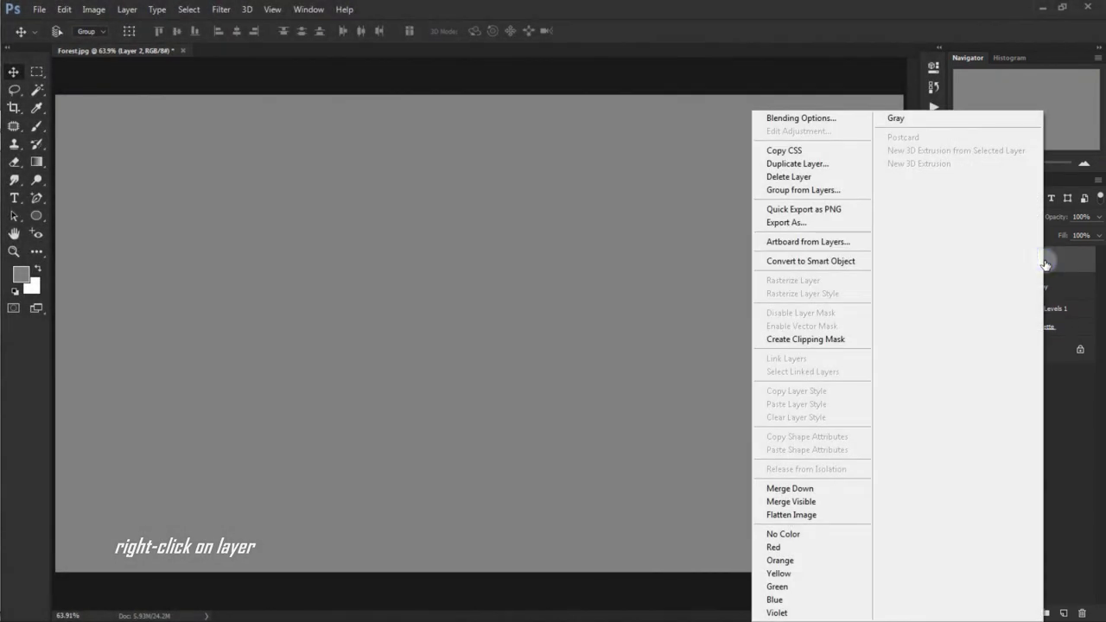
pyautogui.click(867, 267)
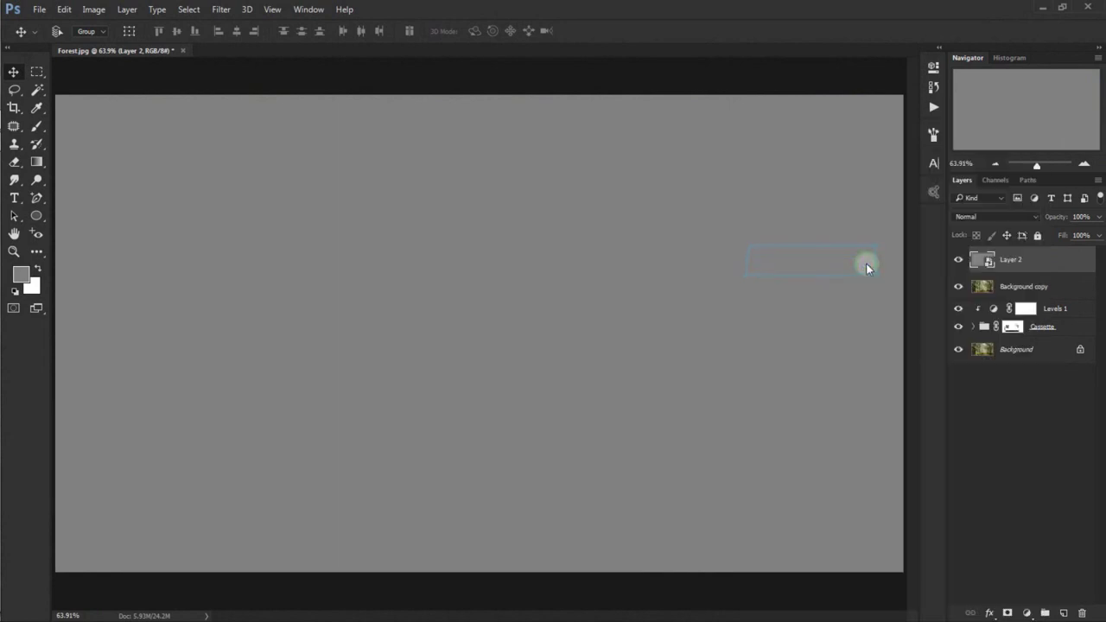
pyautogui.click(229, 10)
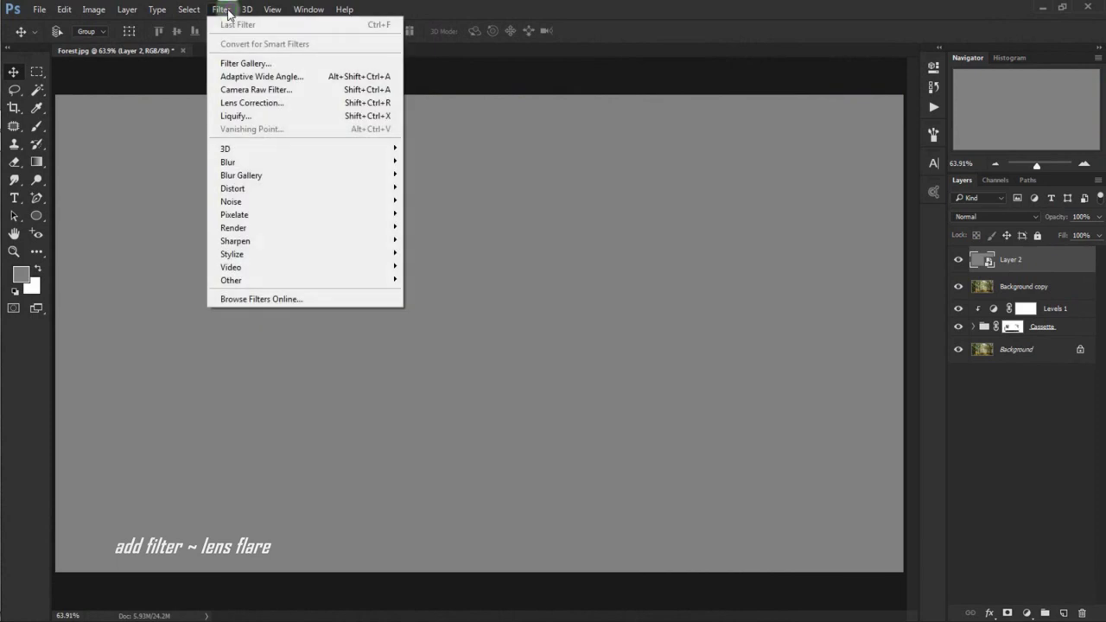
pyautogui.moveTo(259, 227)
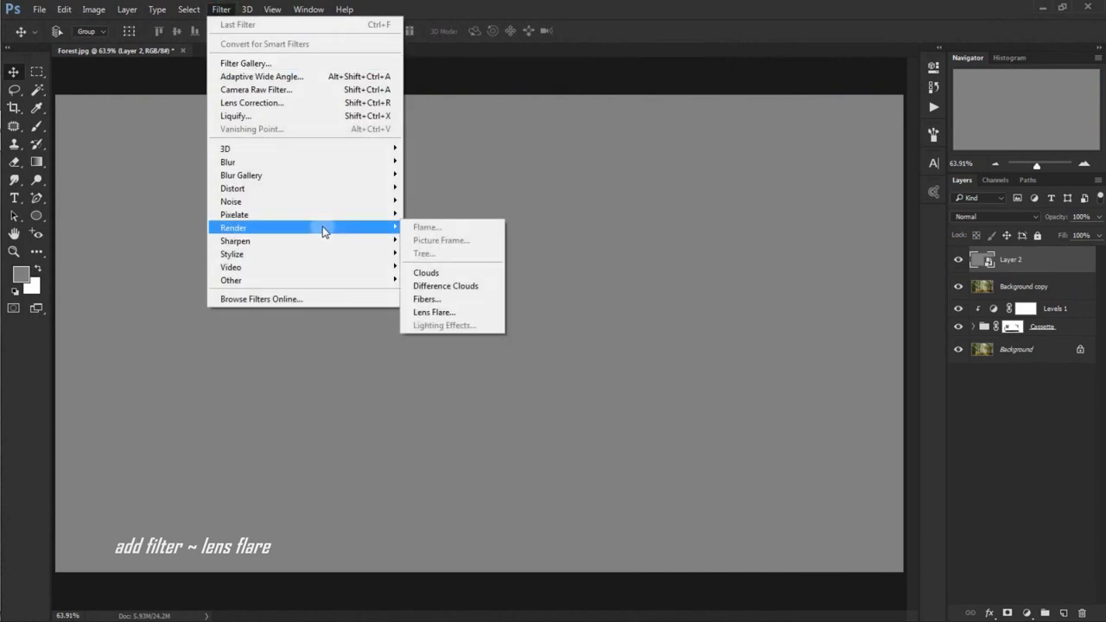
pyautogui.click(482, 314)
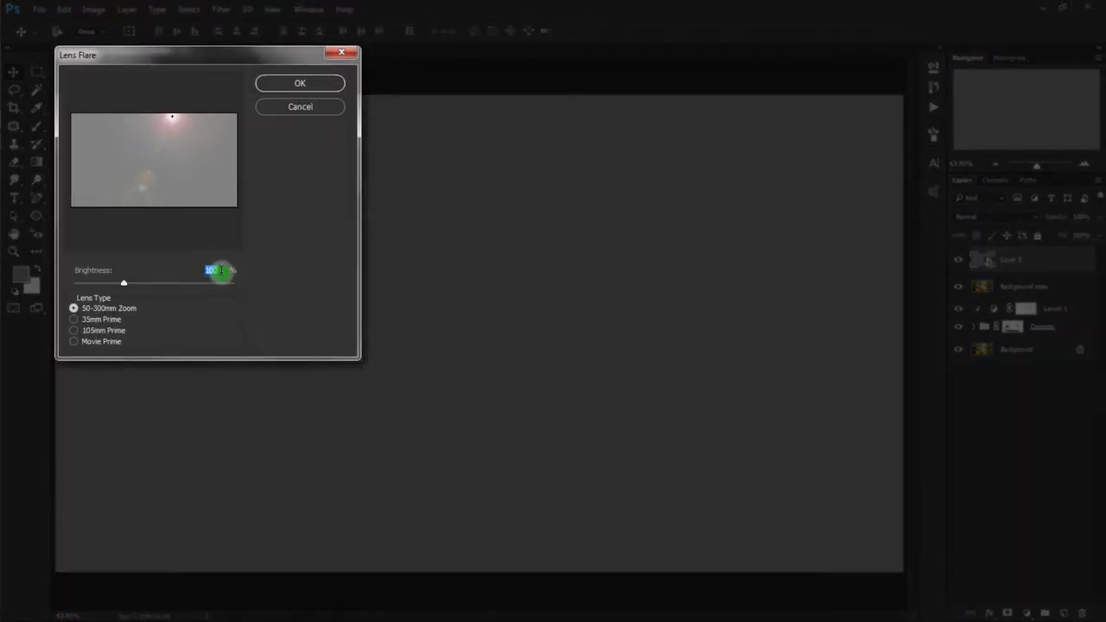
pyautogui.click(126, 308)
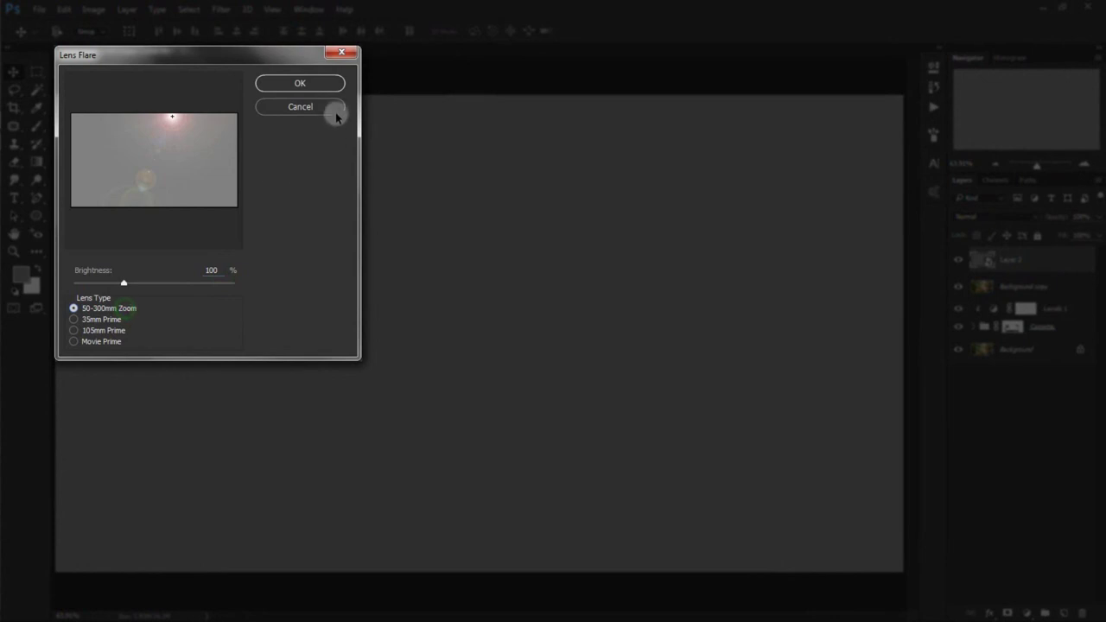
pyautogui.click(329, 84)
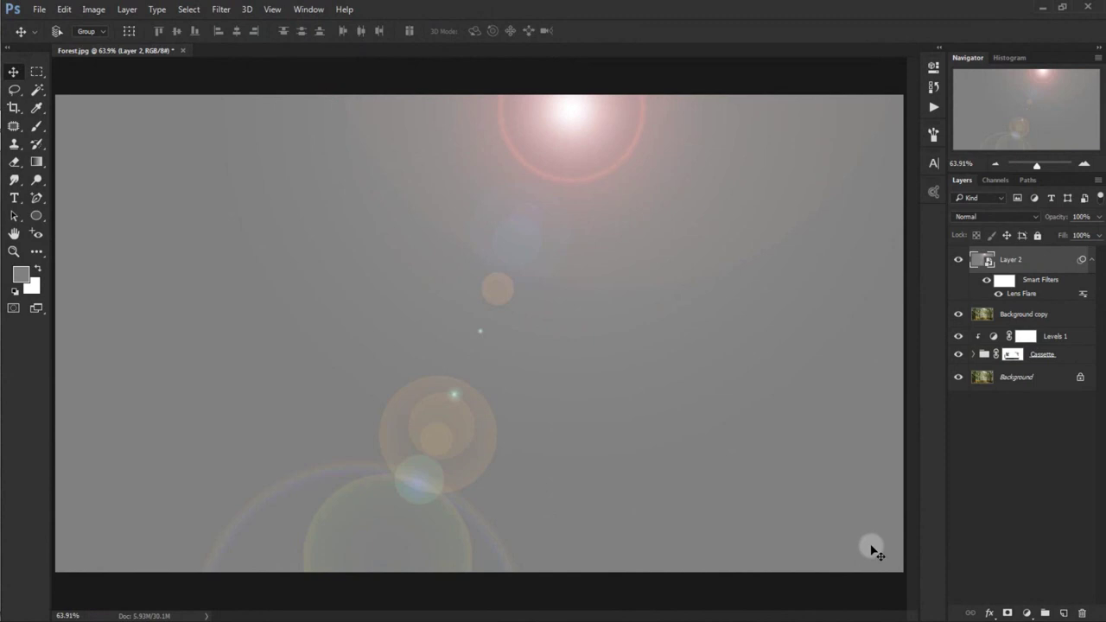
# Apply a Motion Blur of 67° angle and 159 pixels distance to the flare layer
pyautogui.click(223, 9)
pyautogui.moveTo(250, 161)
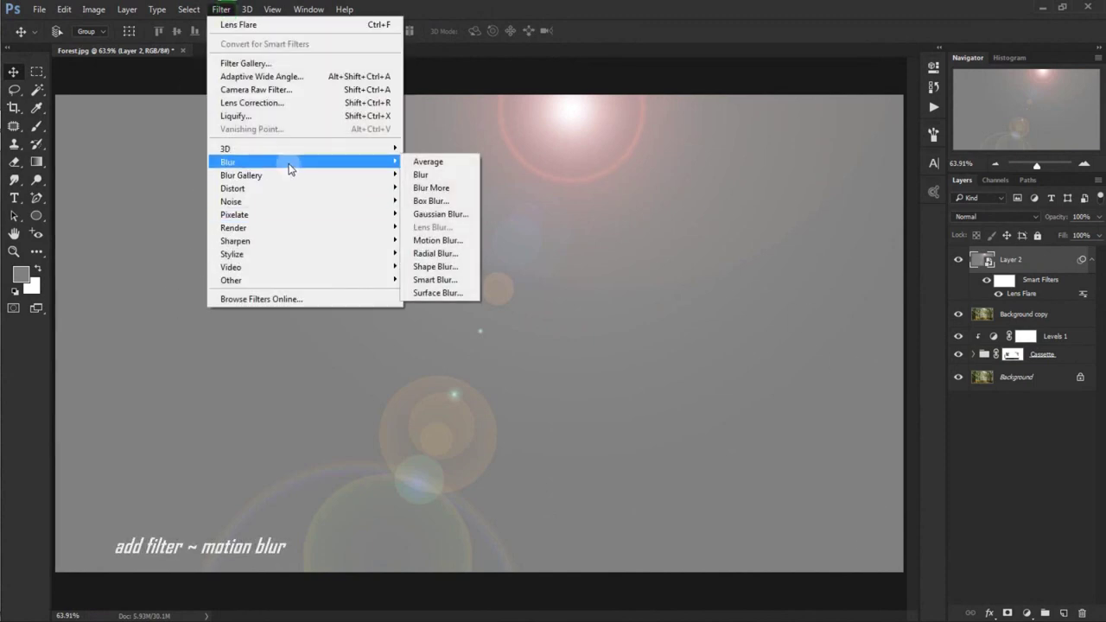
pyautogui.click(438, 240)
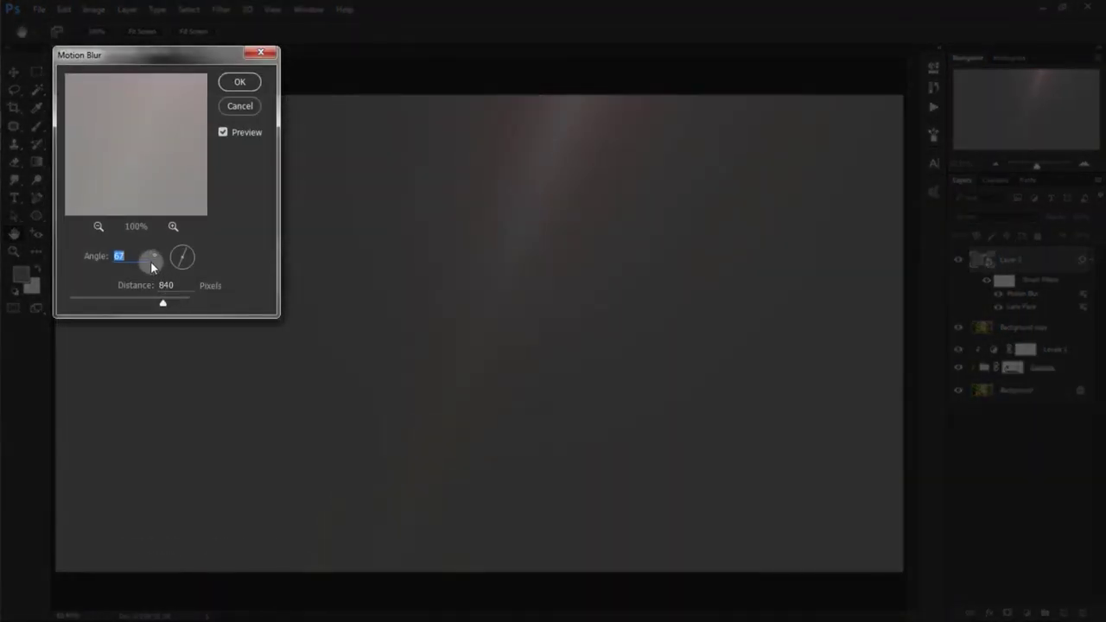
pyautogui.click(146, 259)
pyautogui.click(186, 282)
pyautogui.write('159')
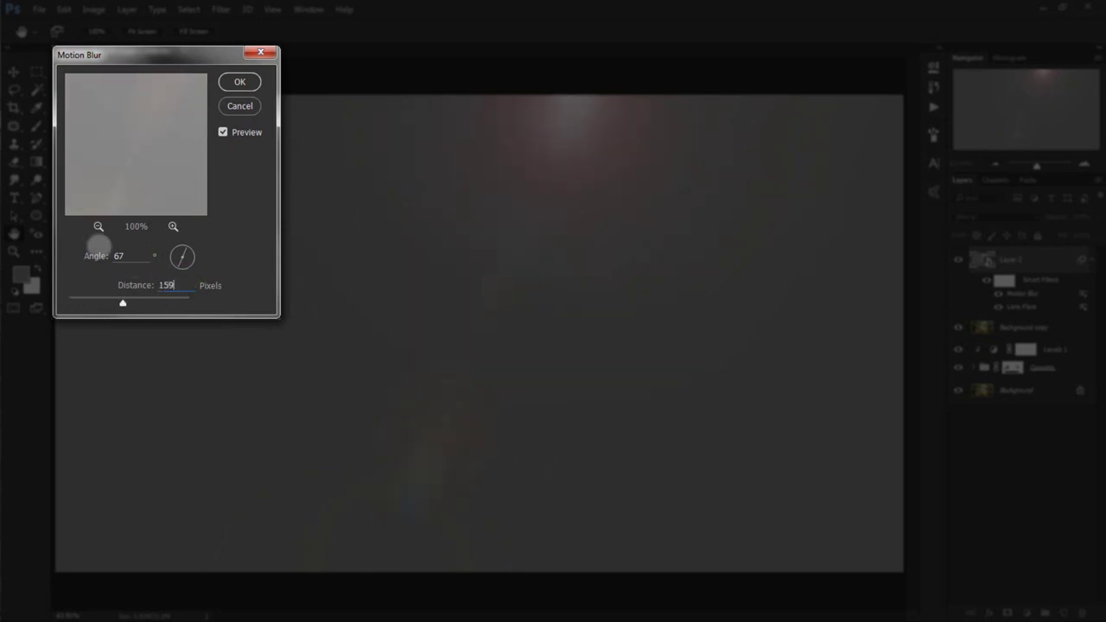
pyautogui.click(99, 228)
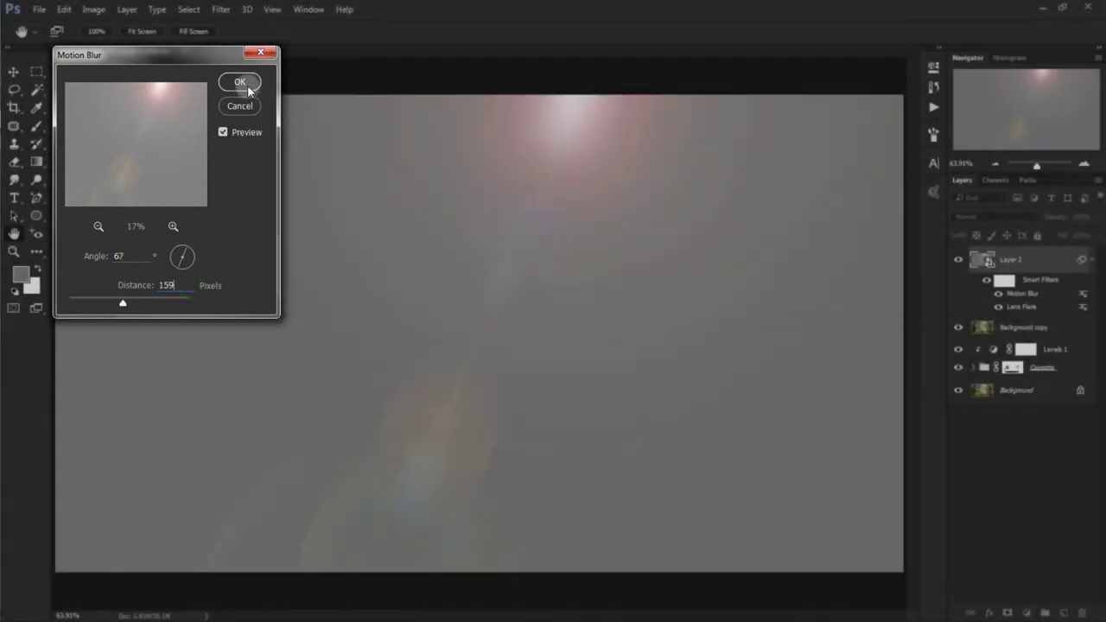
pyautogui.click(240, 81)
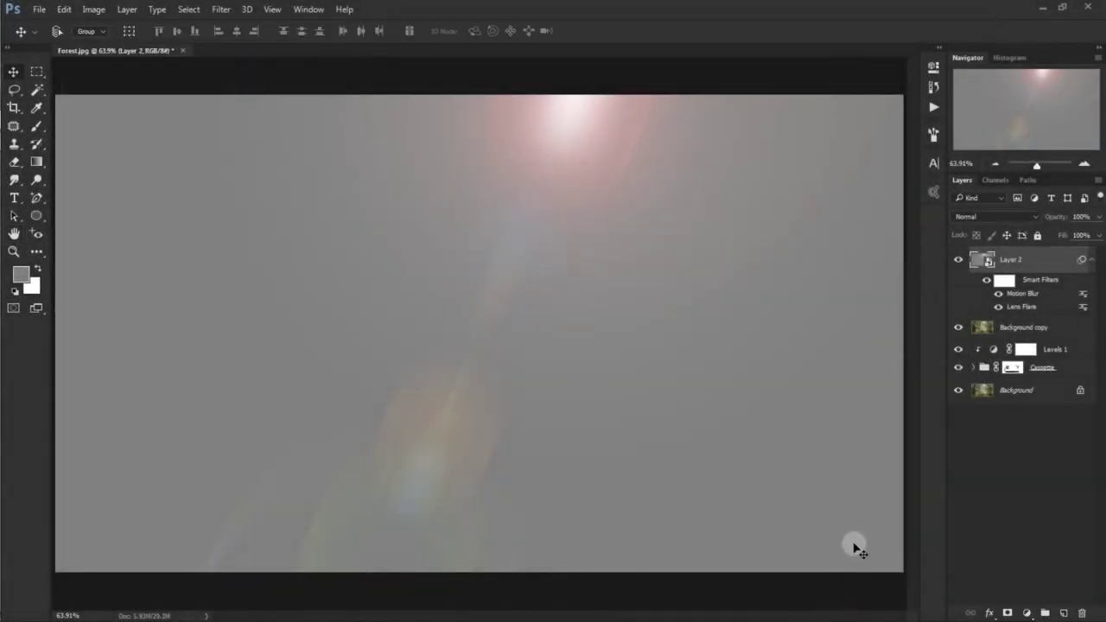
# Set Layer 2's blend mode to Hard Light and toggle its visibility to compare
pyautogui.click(1001, 215)
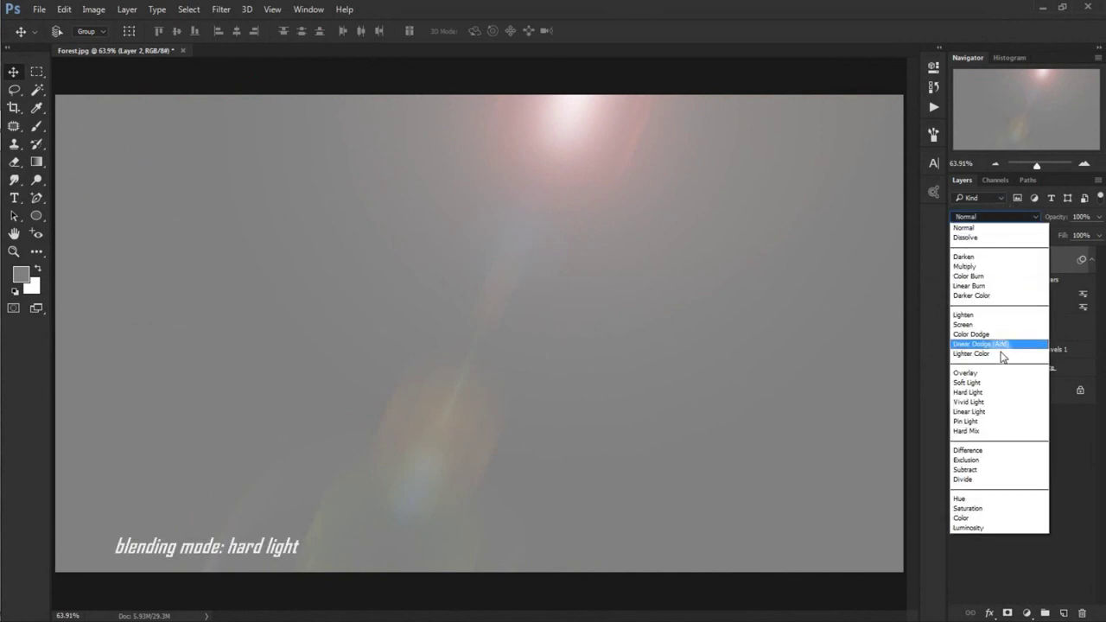
pyautogui.click(1005, 392)
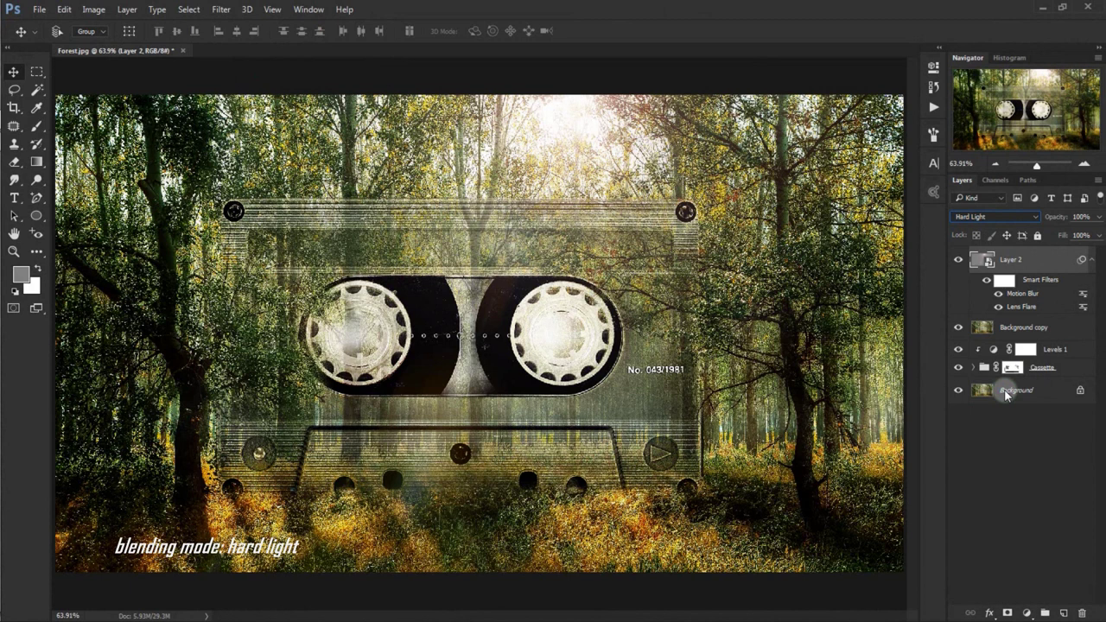
pyautogui.click(957, 261)
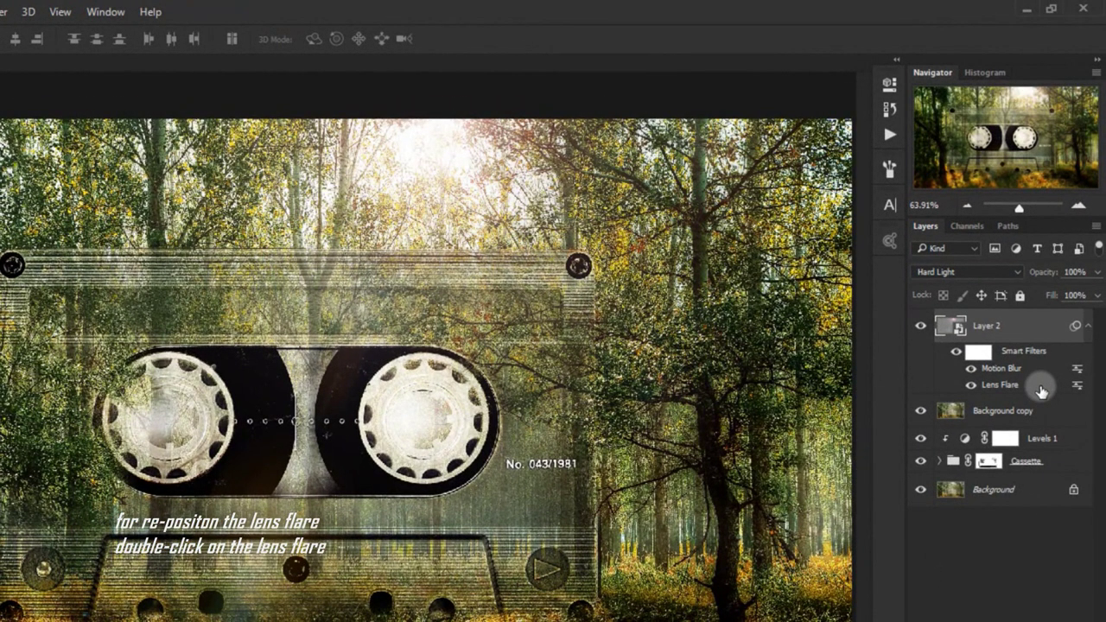
pyautogui.doubleClick(1041, 386)
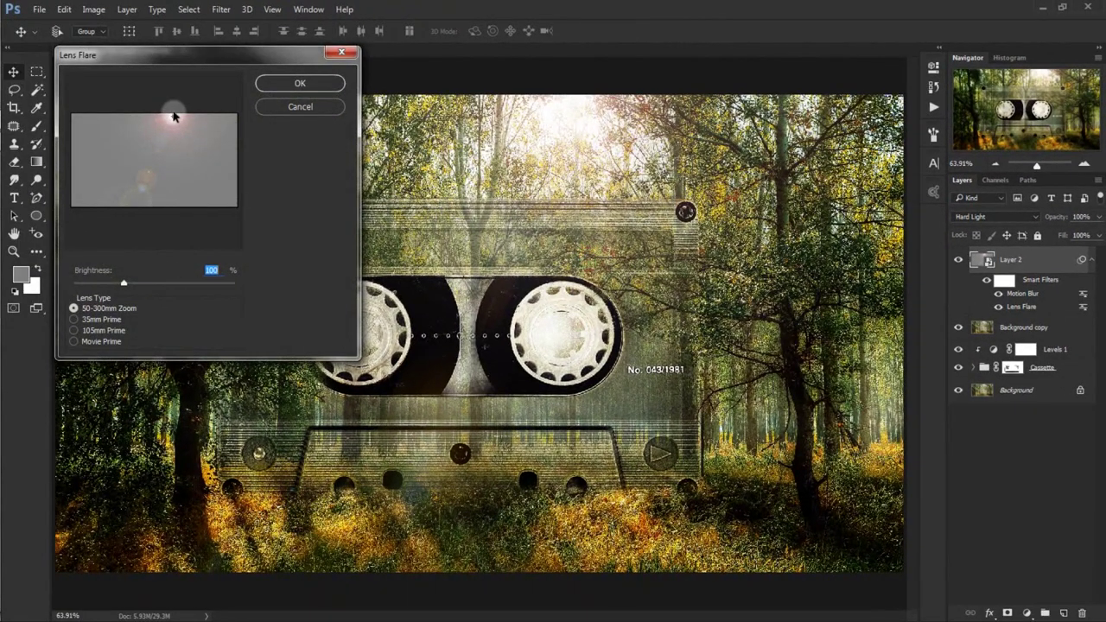
pyautogui.moveTo(172, 121)
pyautogui.mouseDown()
pyautogui.moveTo(149, 143)
pyautogui.moveTo(130, 131)
pyautogui.mouseUp()
pyautogui.click(335, 83)
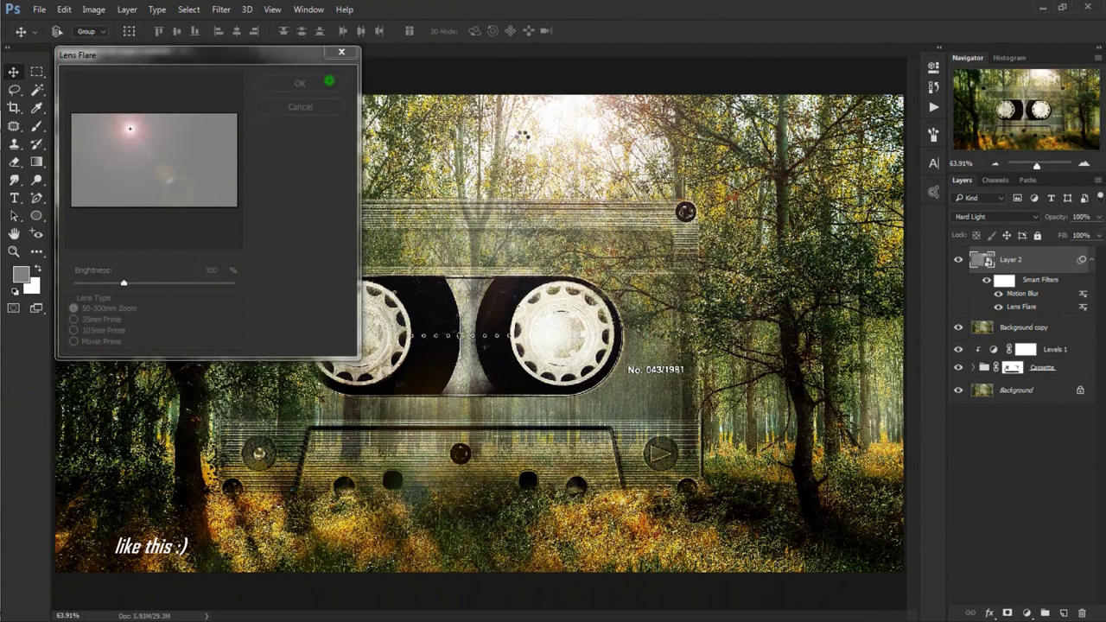
pyautogui.click(64, 8)
pyautogui.click(114, 51)
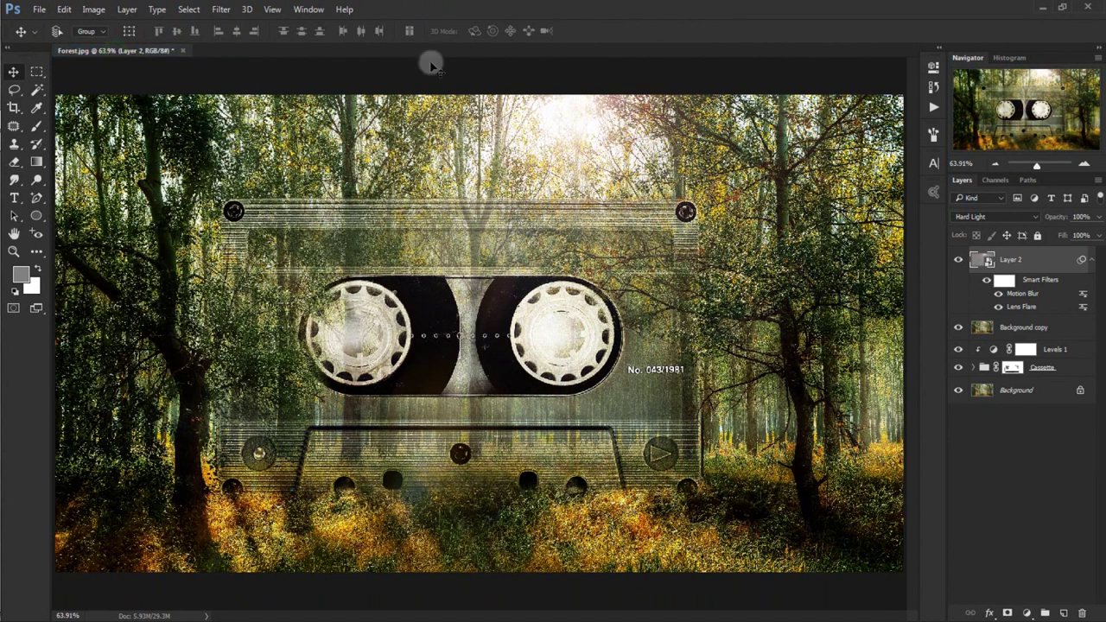
# Save the document as 'Say Yes To Forest' in Photoshop PSD format with layers
pyautogui.click(1091, 260)
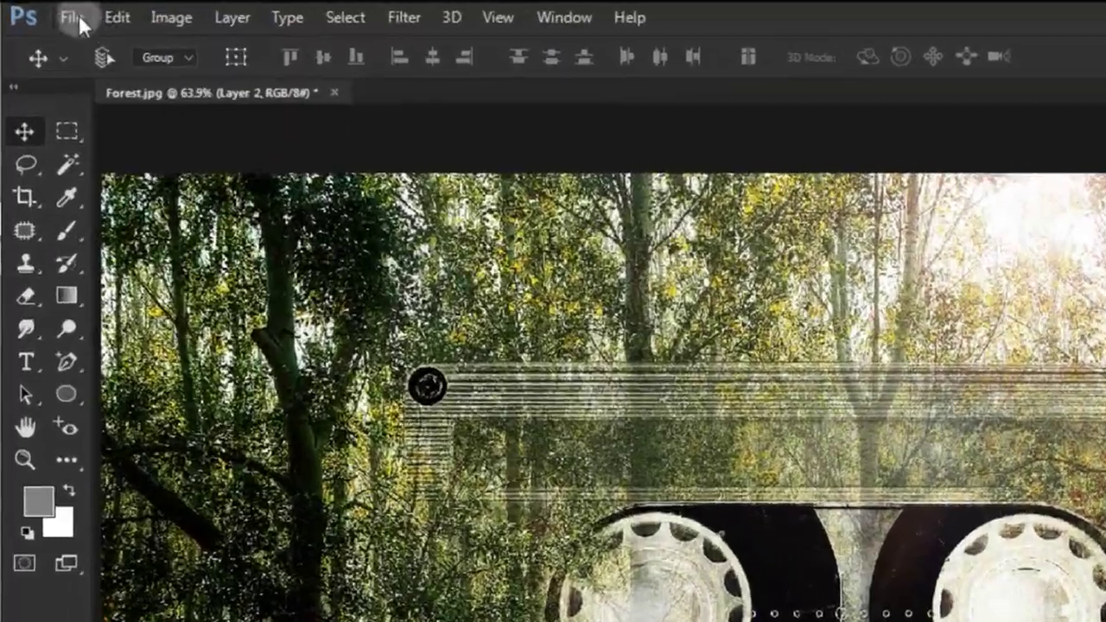
pyautogui.click(78, 15)
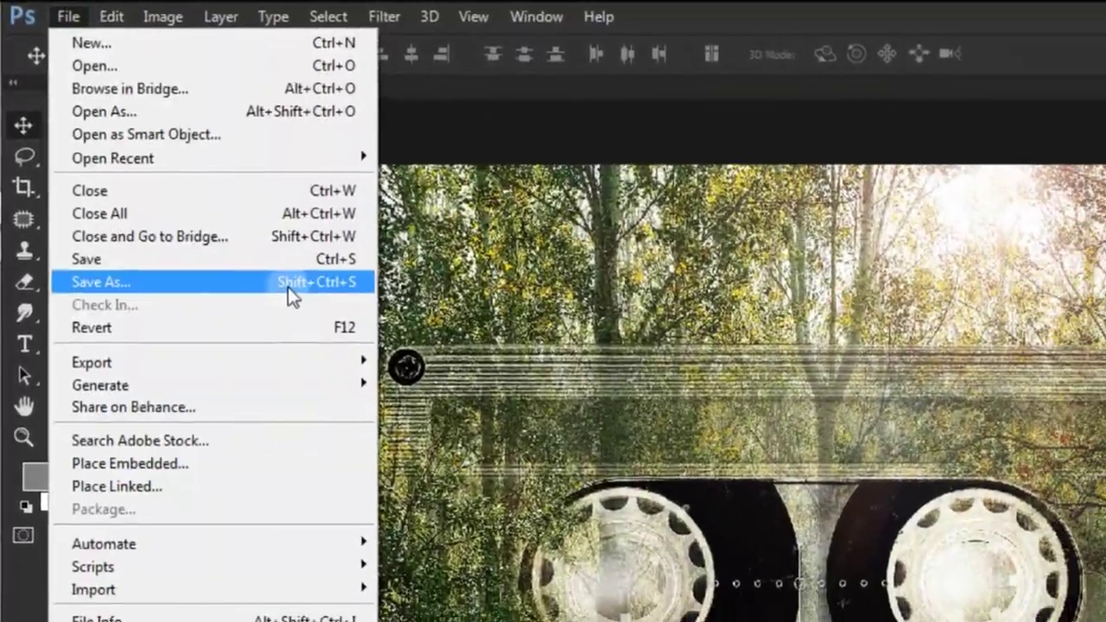
pyautogui.click(288, 285)
pyautogui.write('Say Yes')
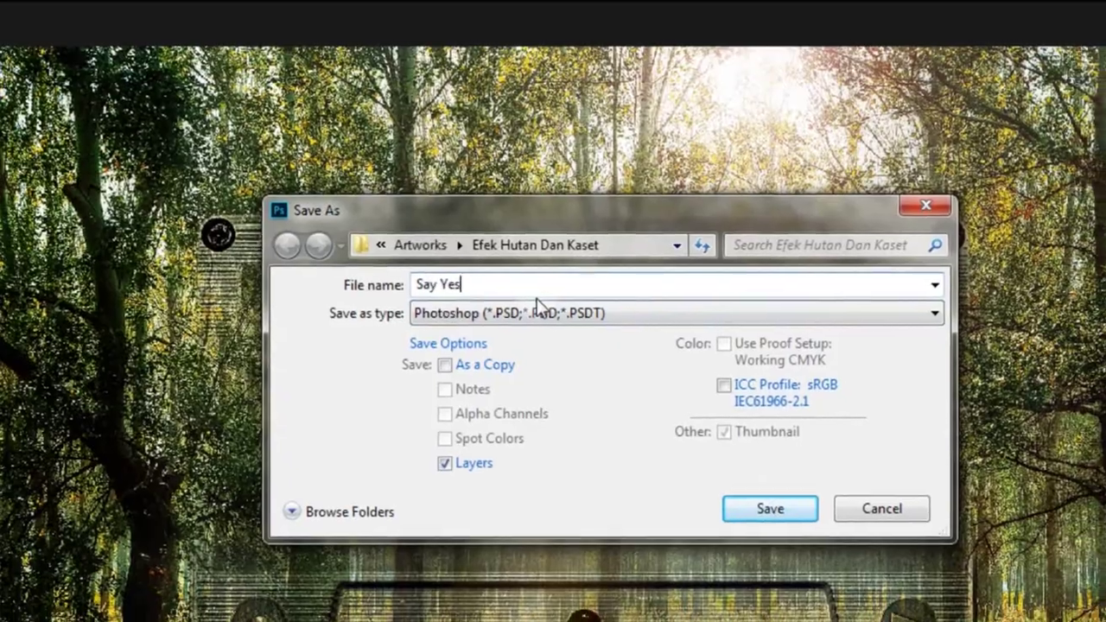
pyautogui.write(' To Forest')
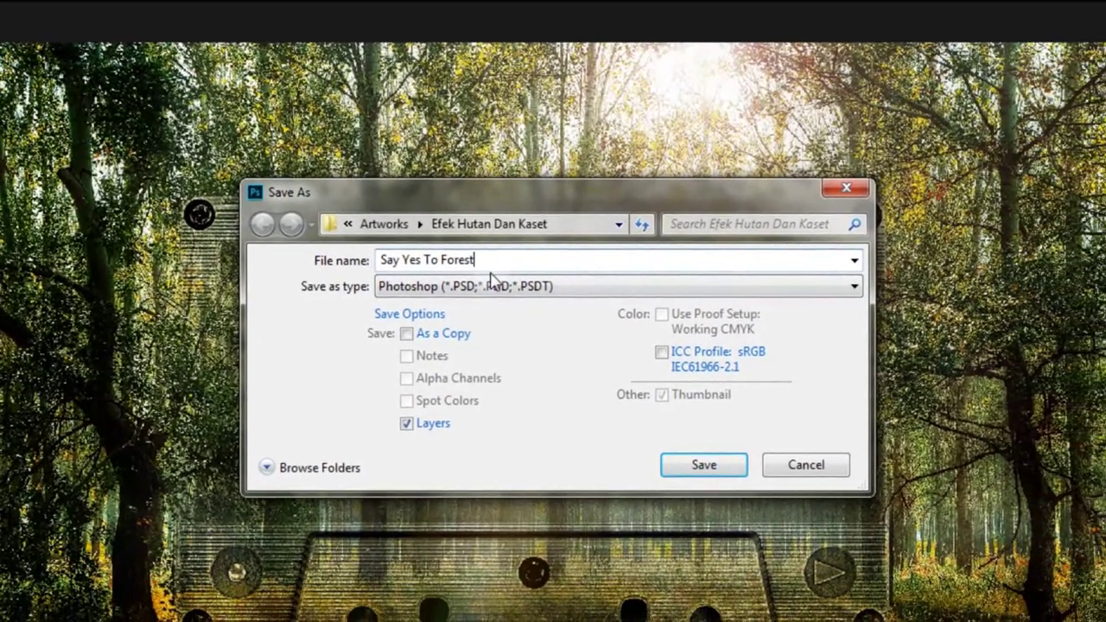
pyautogui.click(732, 487)
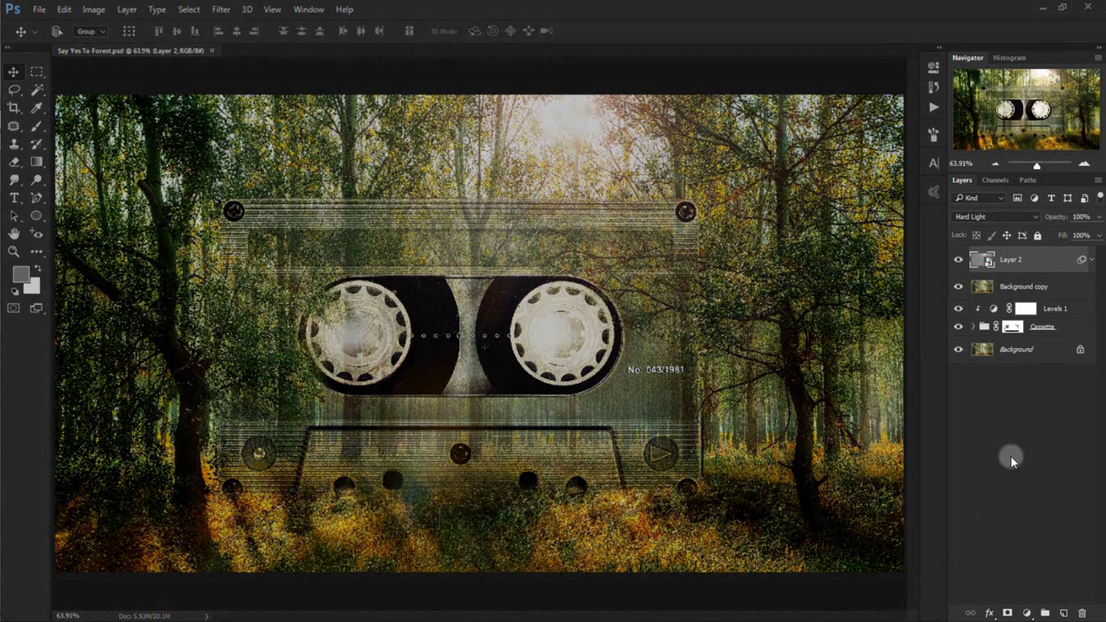
# Duplicate Layer 2 three times, then rasterize Layer 2 copy 3 and rotate it 180°
pyautogui.click(1051, 261)
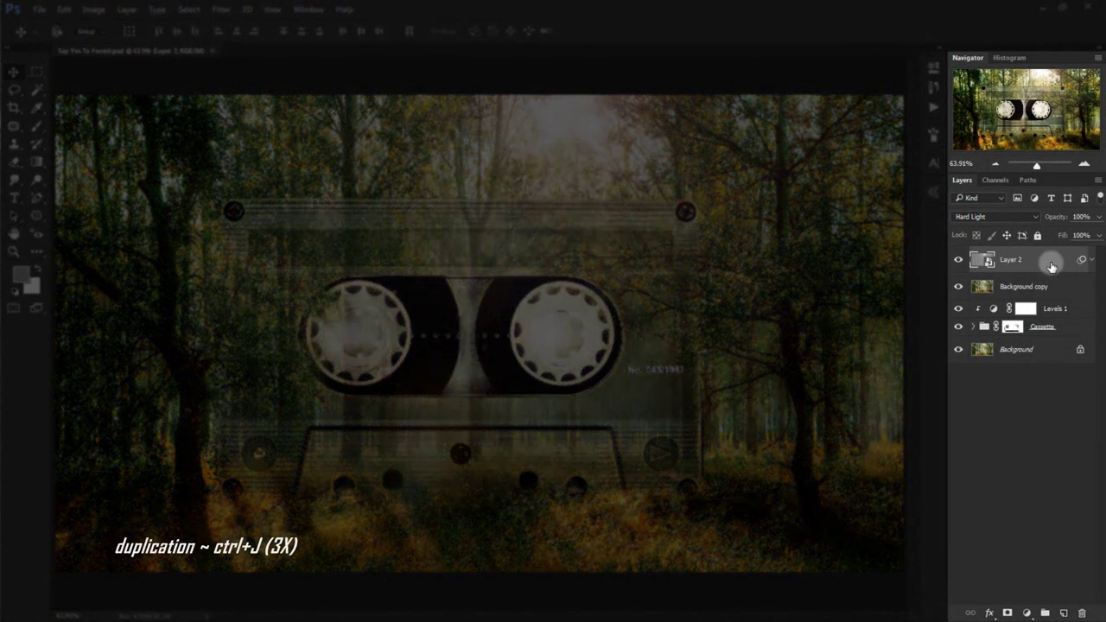
pyautogui.hotkey('ctrl', 'j')
pyautogui.hotkey('ctrl', 'j')
pyautogui.hotkey('ctrl', 'j')
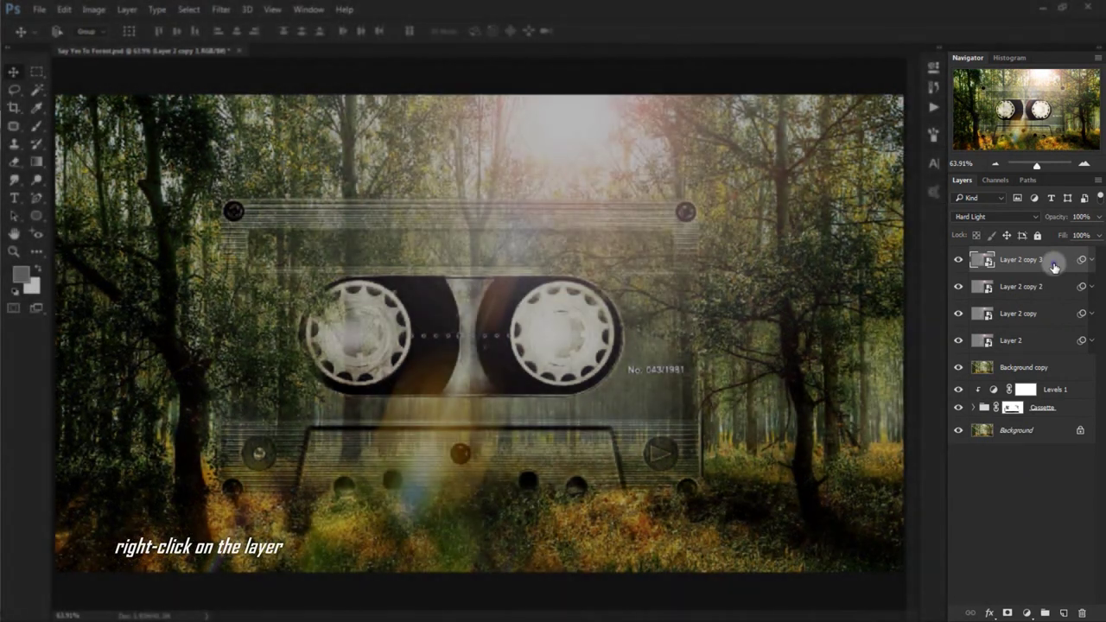
pyautogui.rightClick(1053, 266)
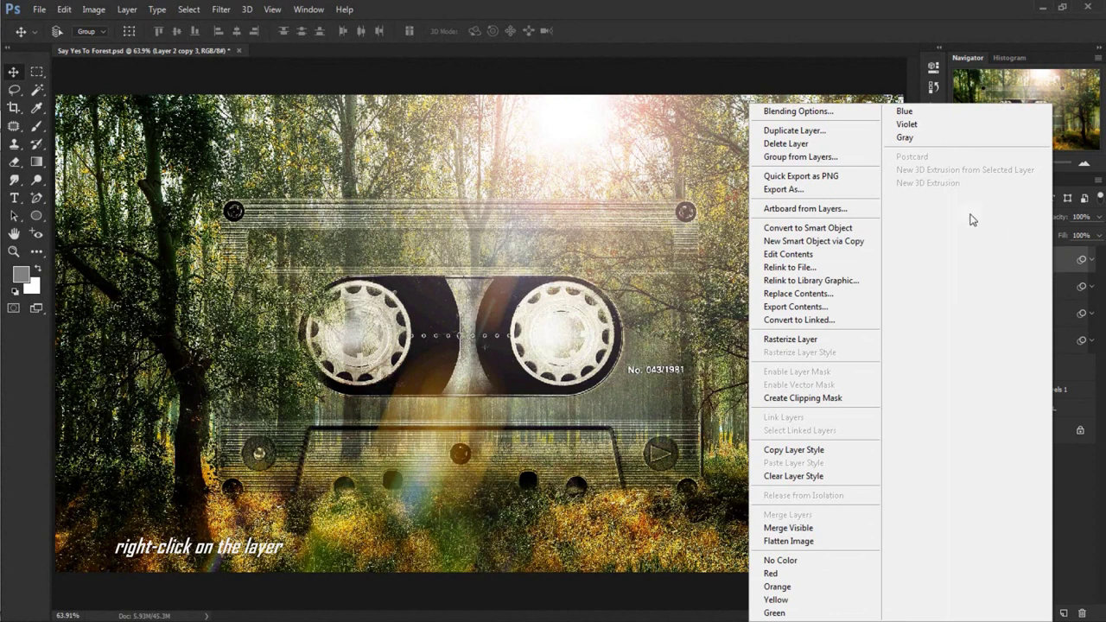
pyautogui.click(857, 346)
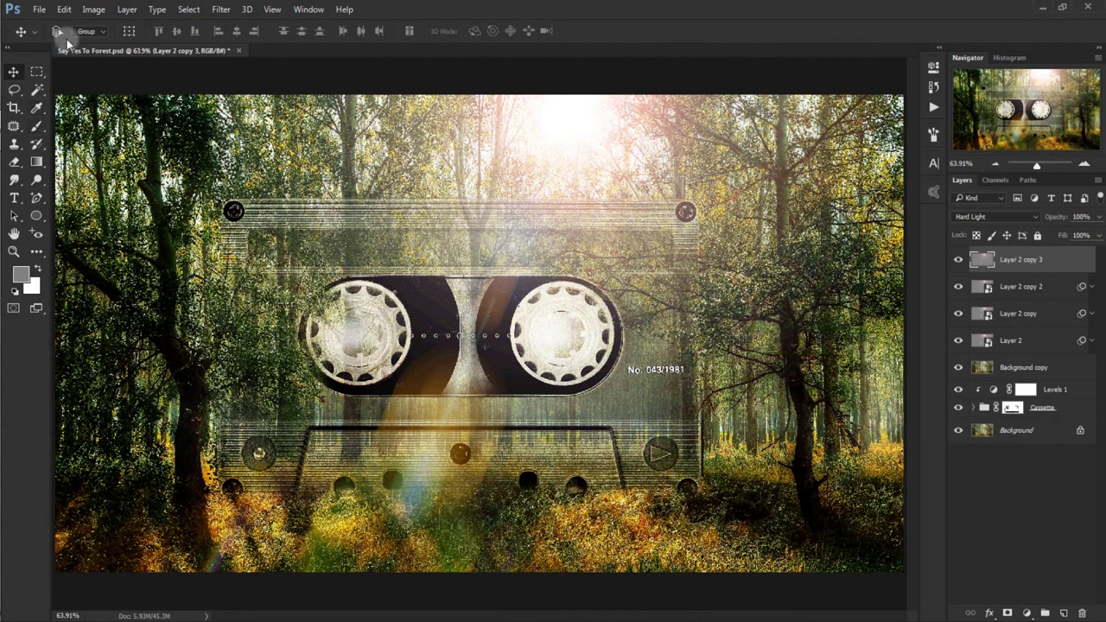
pyautogui.click(65, 9)
pyautogui.moveTo(85, 292)
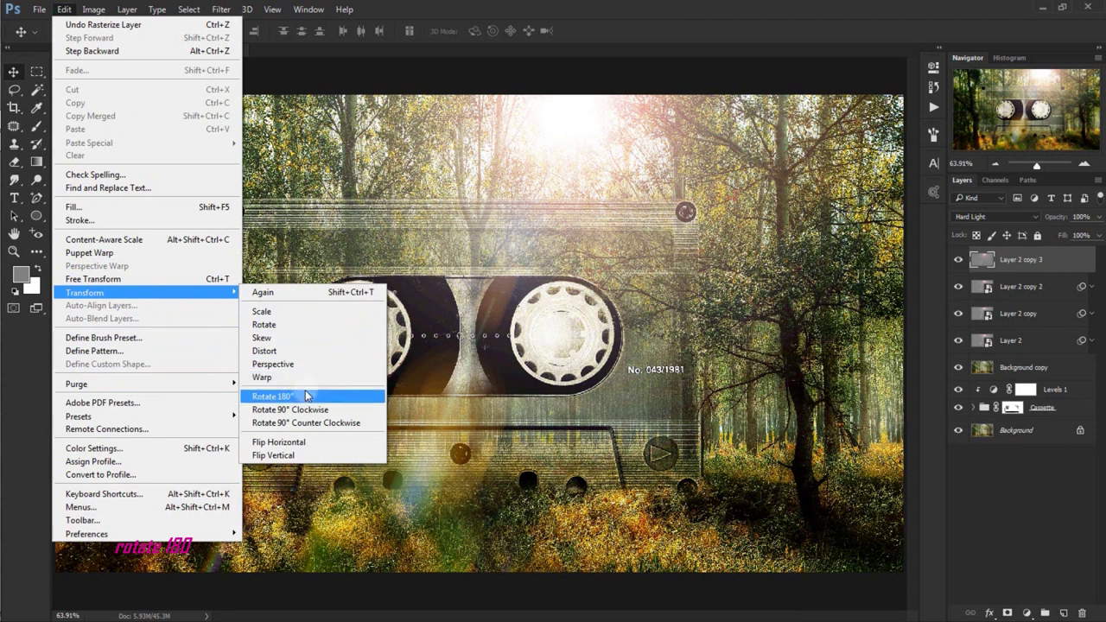
pyautogui.click(298, 395)
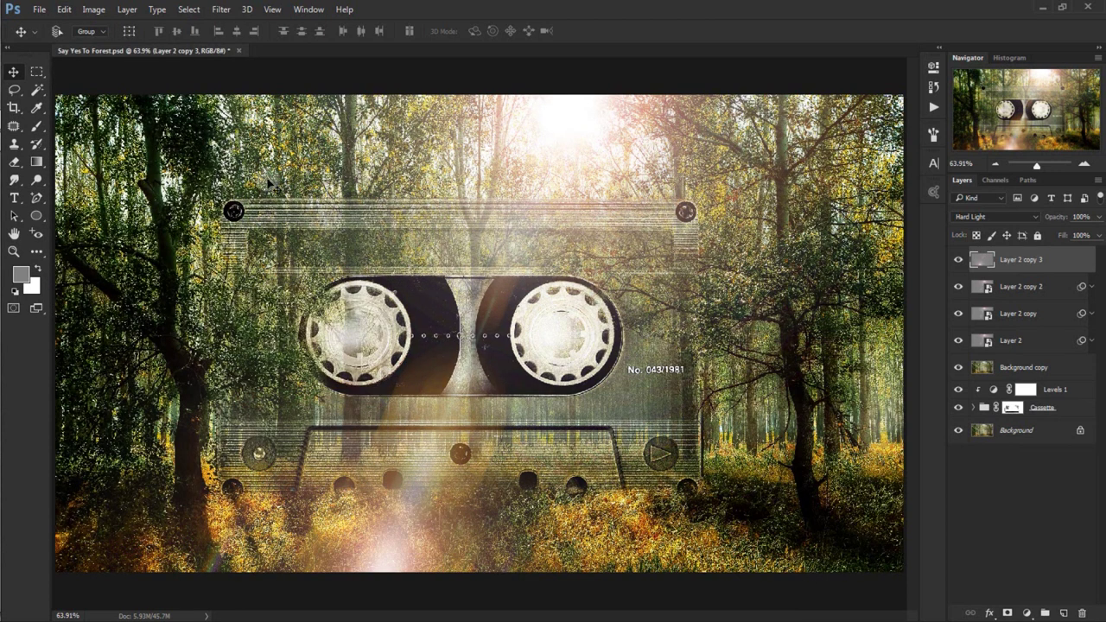
# Apply Motion Blur to Layer 2 copy 3 with angle 67° and distance 840 pixels
pyautogui.click(231, 11)
pyautogui.moveTo(259, 162)
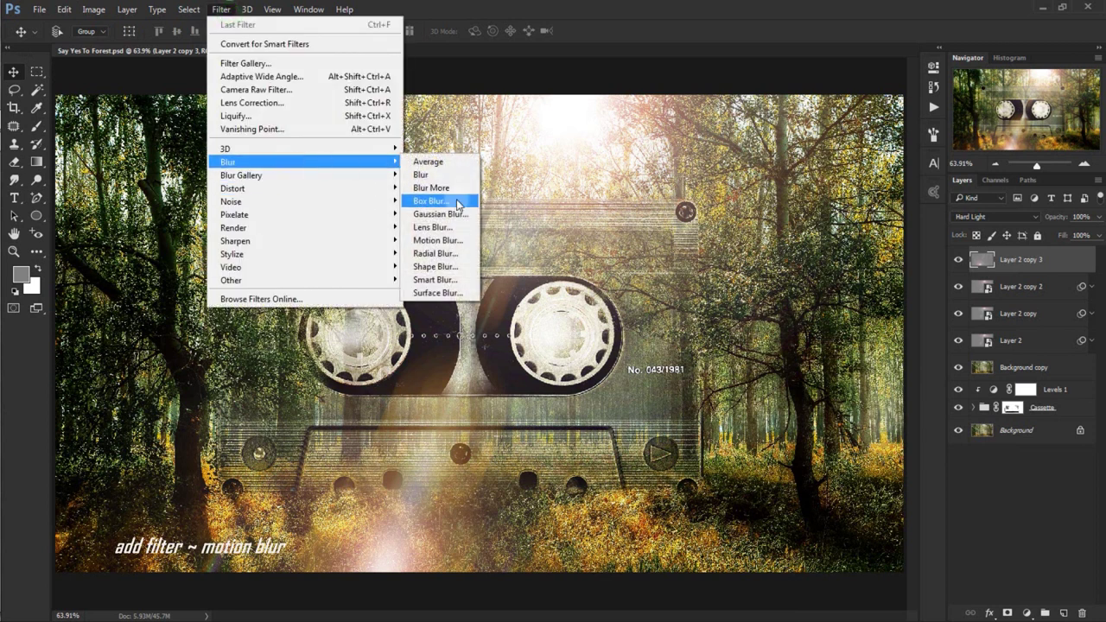
pyautogui.click(437, 240)
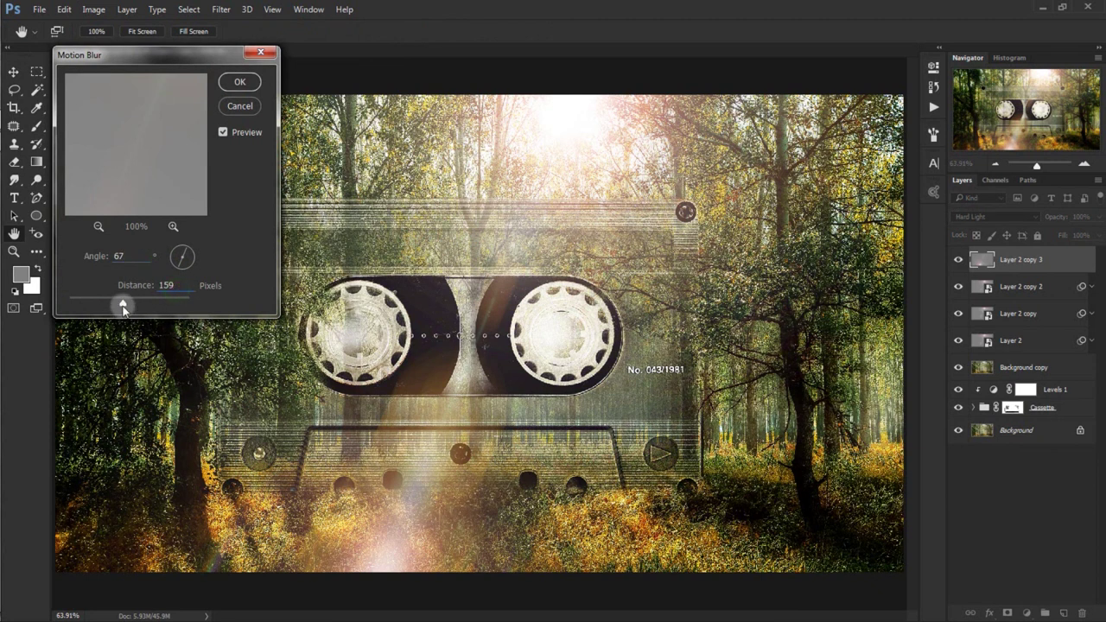
pyautogui.moveTo(121, 303); pyautogui.dragTo(162, 305)
pyautogui.click(169, 287)
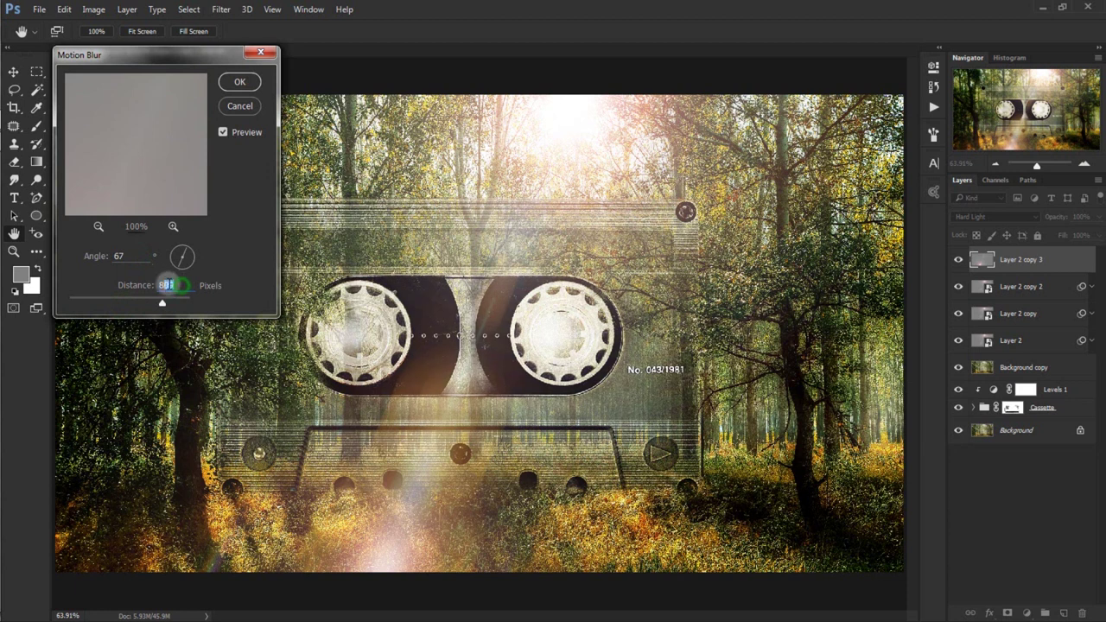
pyautogui.click(173, 285)
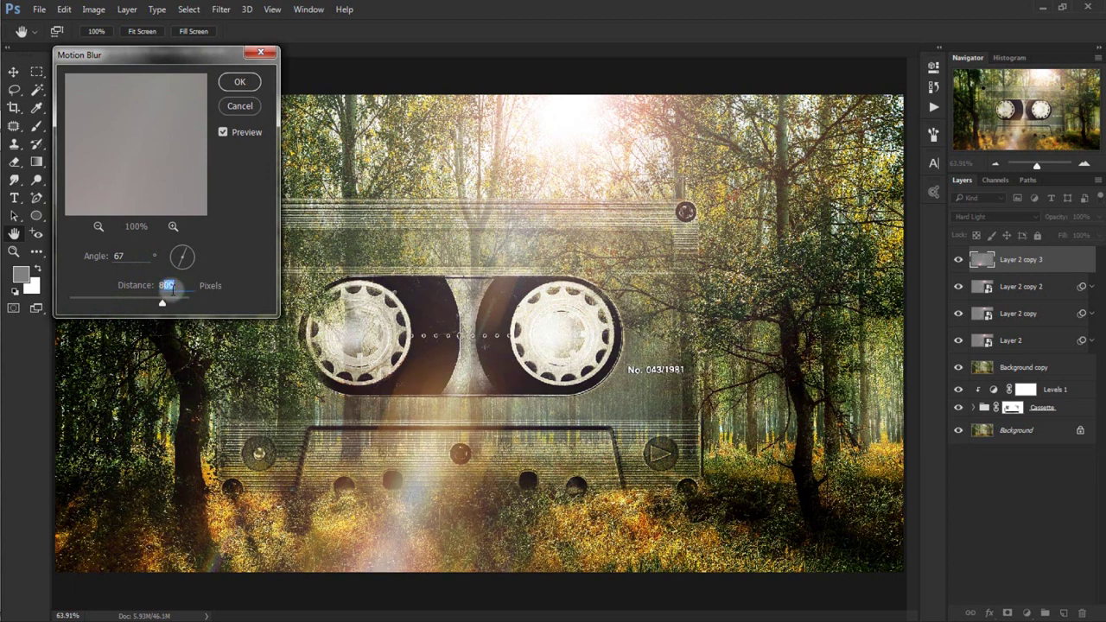
pyautogui.write('840')
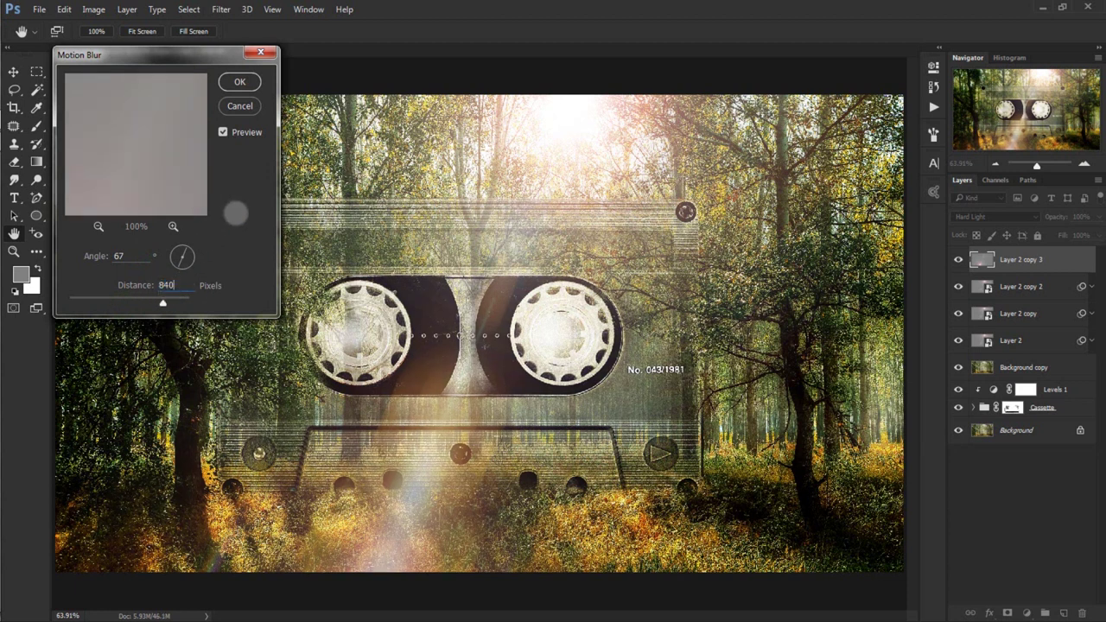
pyautogui.click(240, 84)
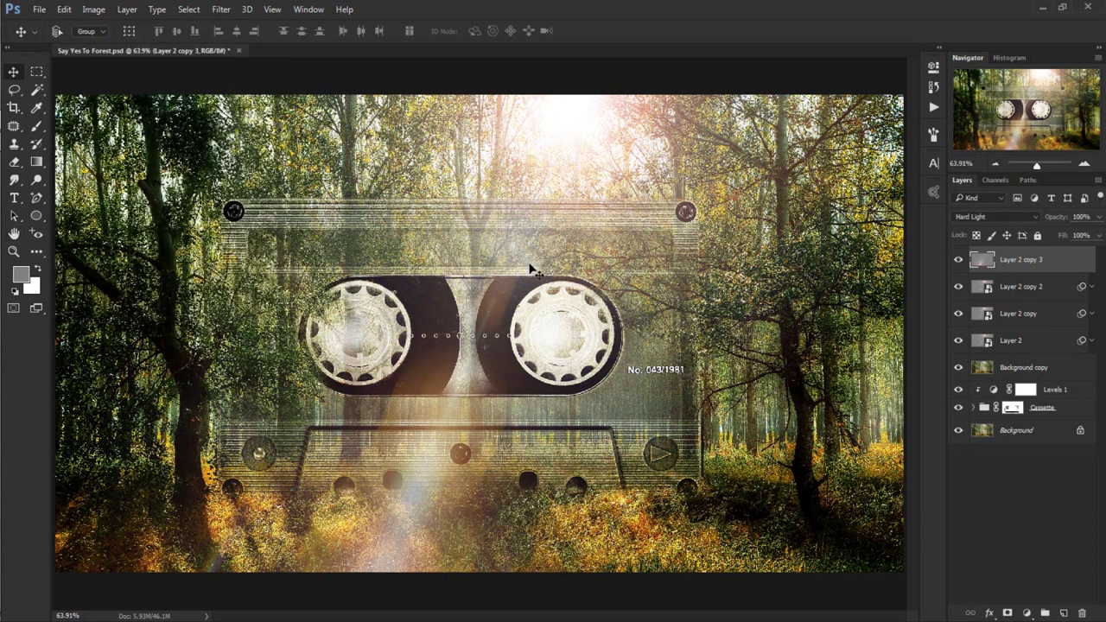
# Set Layer 2 copy 3 to Vivid Light blending and toggle its visibility to compare
pyautogui.click(986, 217)
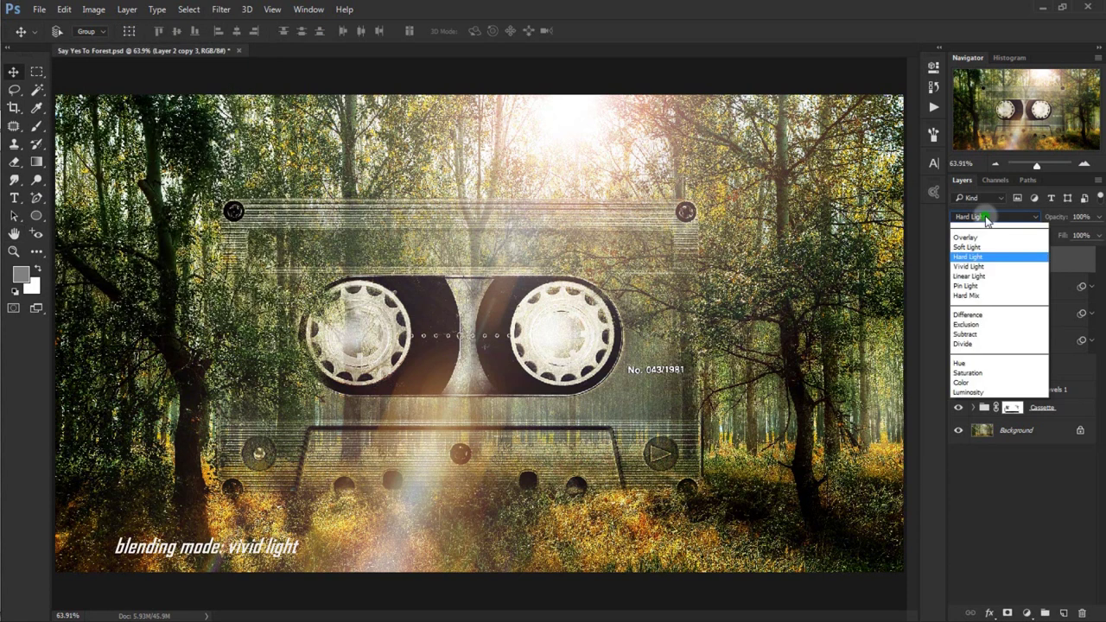
pyautogui.click(994, 401)
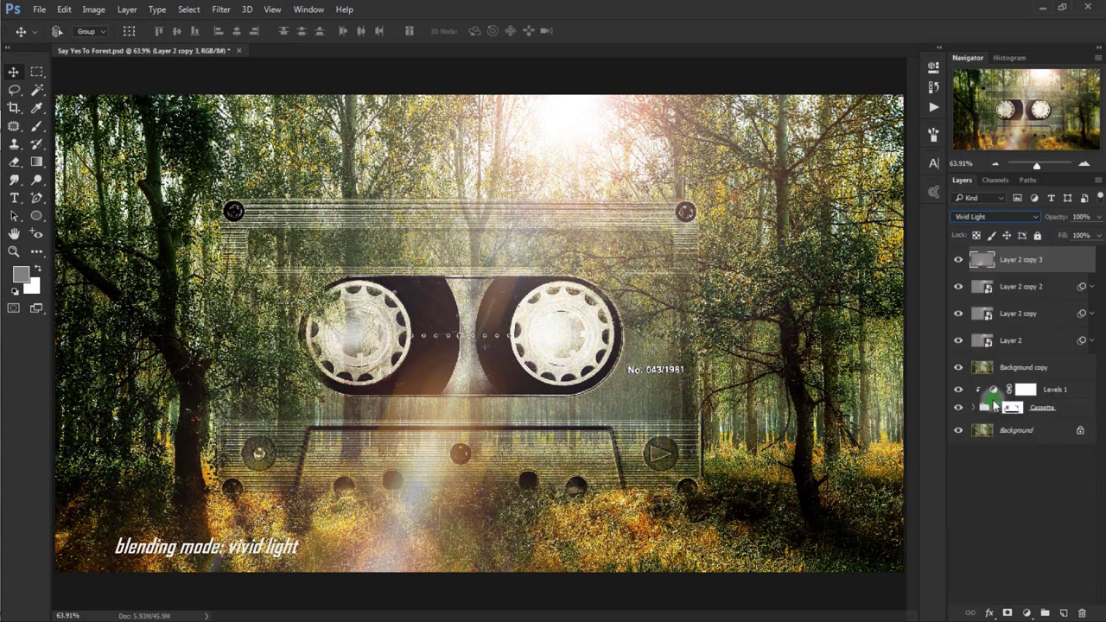
pyautogui.click(959, 260)
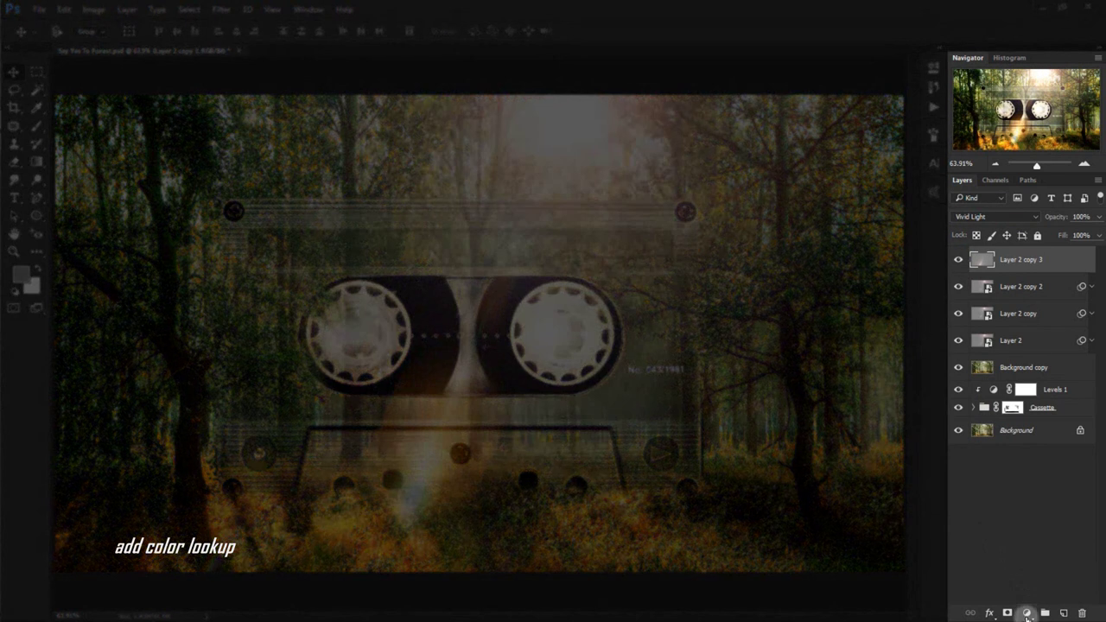
# Add a Color Lookup adjustment layer using the DropBlues.3DL 3D LUT
pyautogui.click(1026, 613)
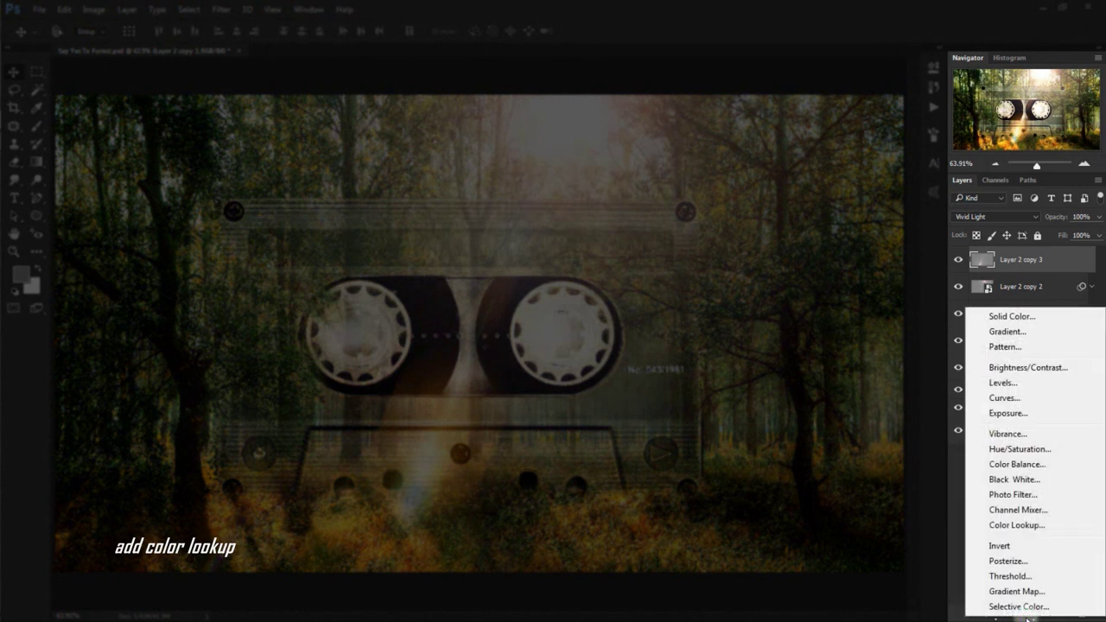
pyautogui.click(1055, 525)
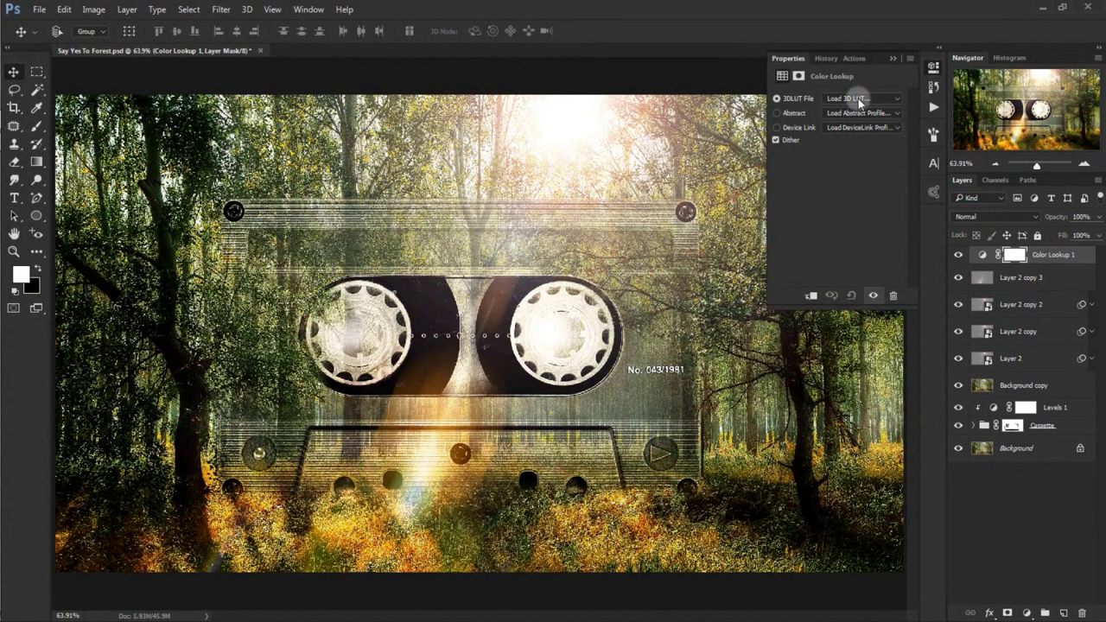
pyautogui.click(857, 99)
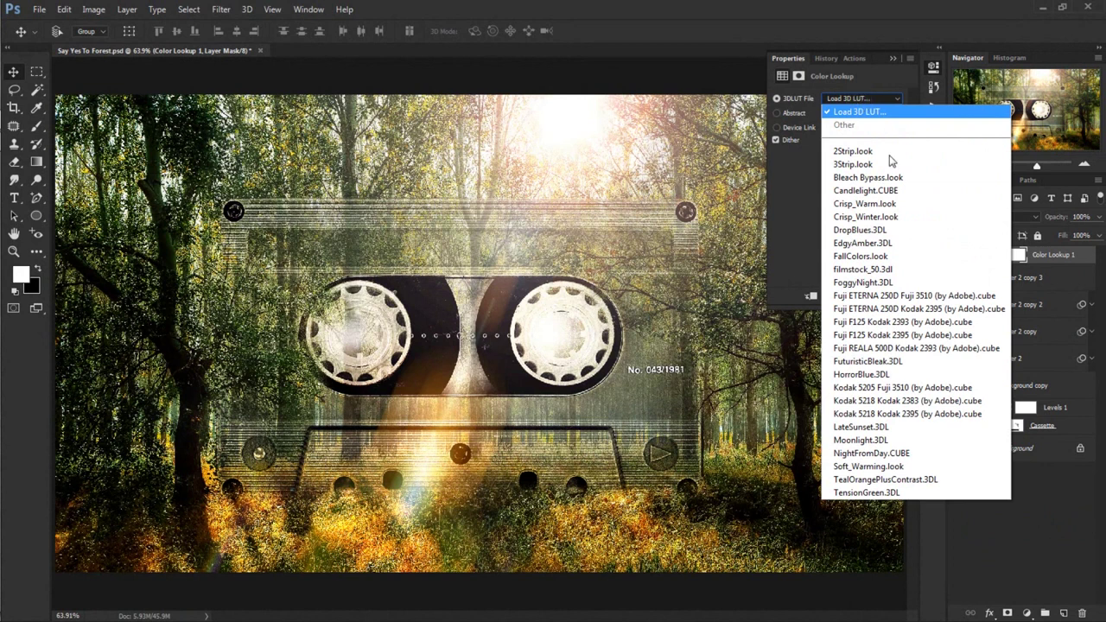
pyautogui.click(927, 237)
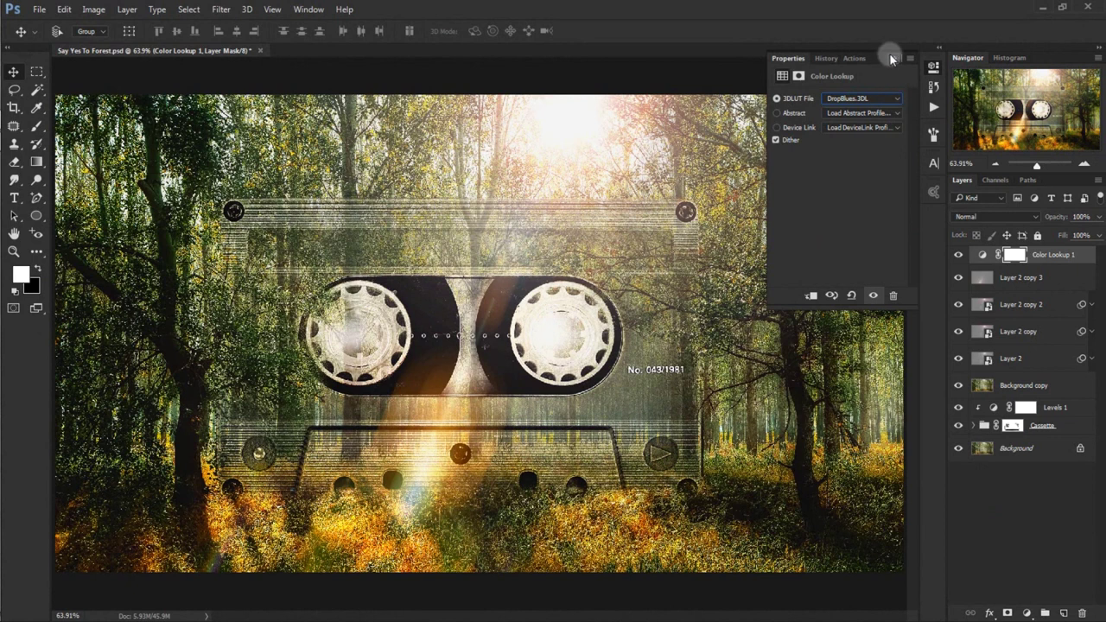
pyautogui.click(890, 55)
# Set Color Lookup 1 to Darken blending and toggle it to compare
pyautogui.click(996, 218)
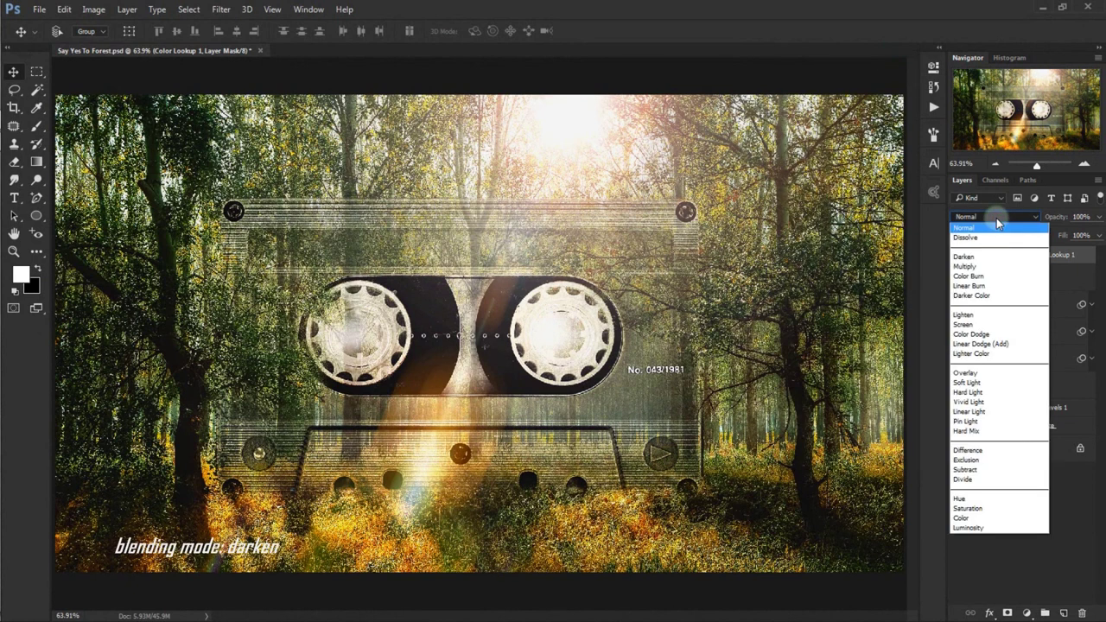
pyautogui.click(989, 257)
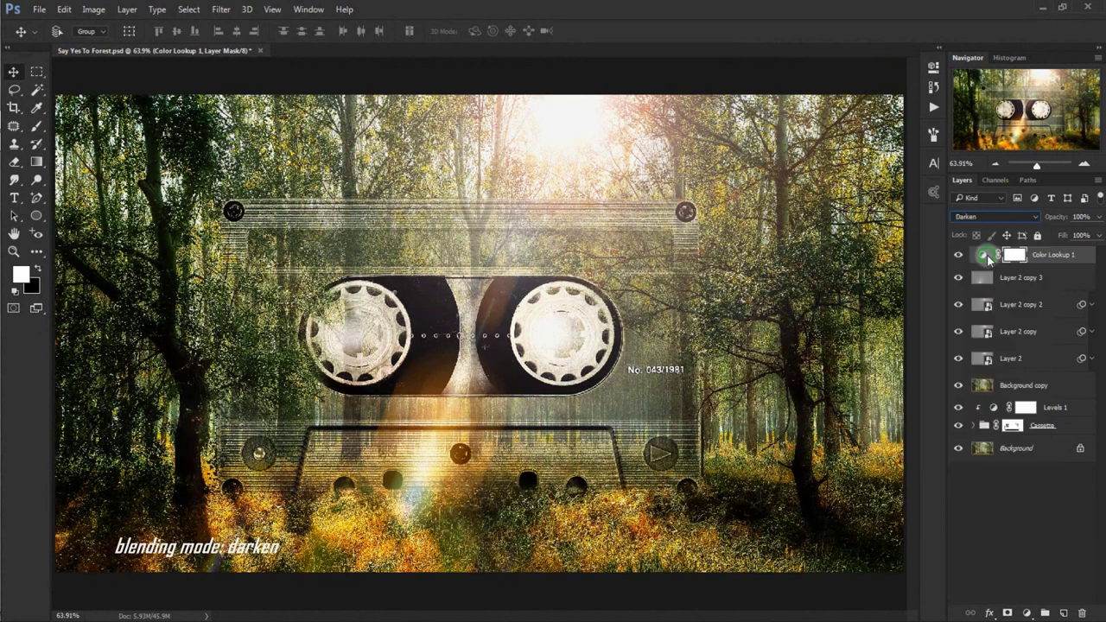
pyautogui.click(958, 255)
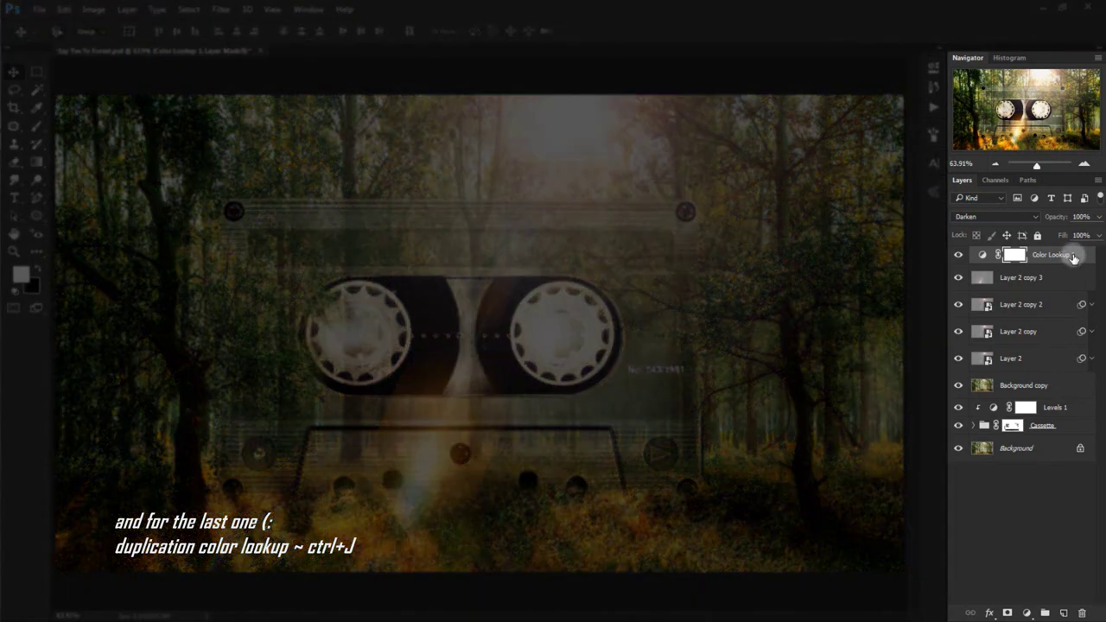
# Duplicate Color Lookup 1 with Ctrl+J and toggle the copy off and on to compare
pyautogui.hotkey('ctrl', 'j')
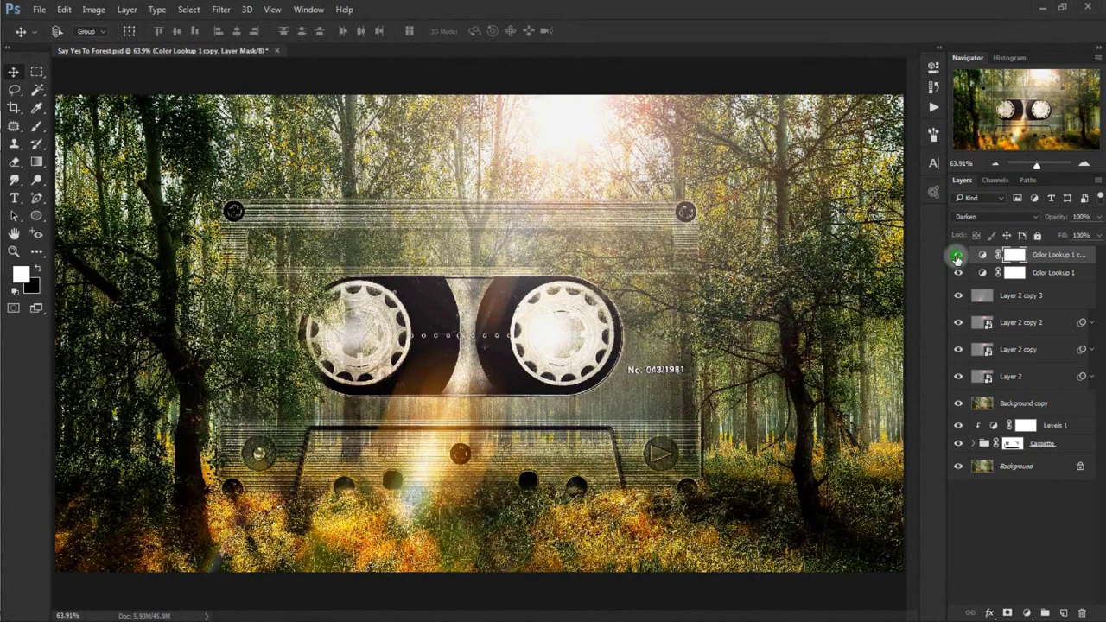
pyautogui.click(956, 255)
pyautogui.click(956, 256)
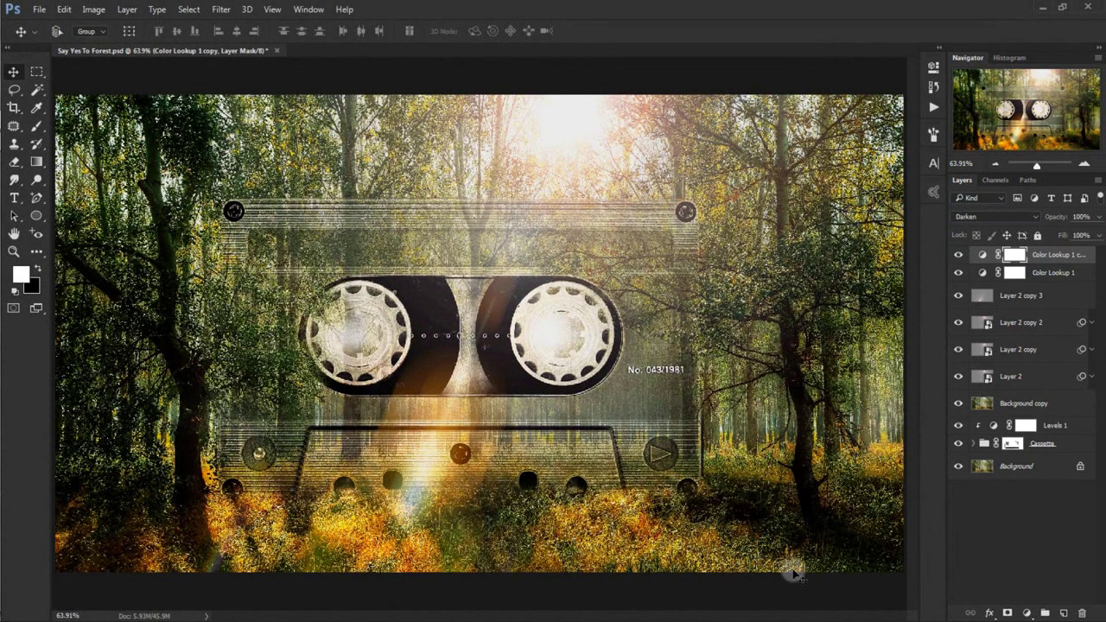